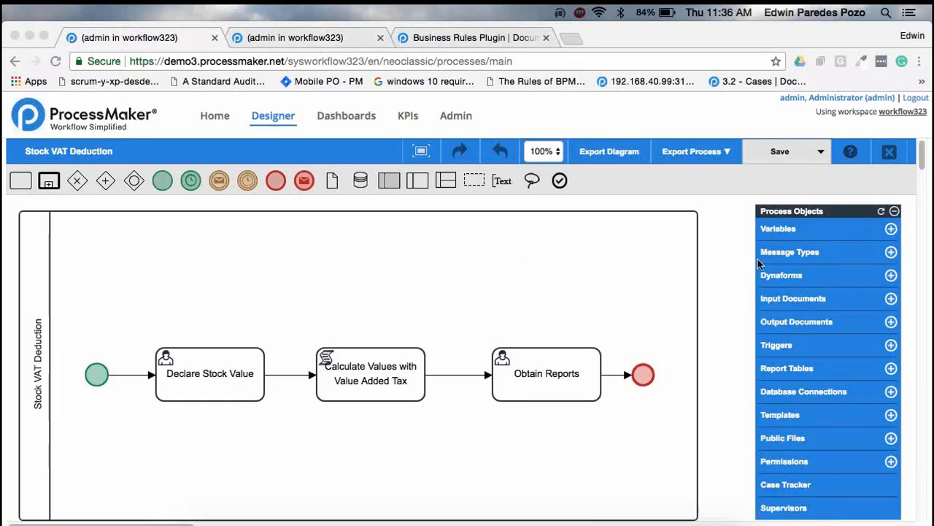
View the Stock Value Declaration Dynaform assigned to the Declare Stock Value task, and return to the process diagram
click(716, 249)
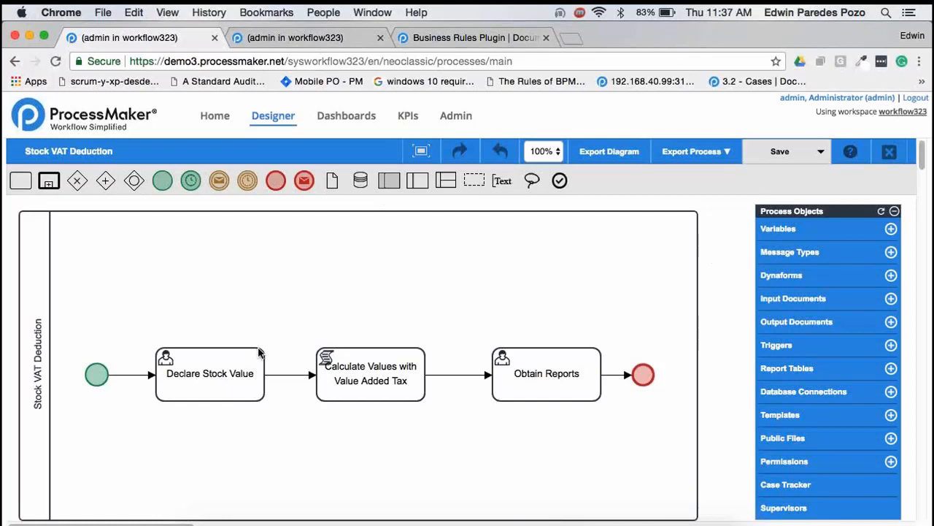
right_click(222, 367)
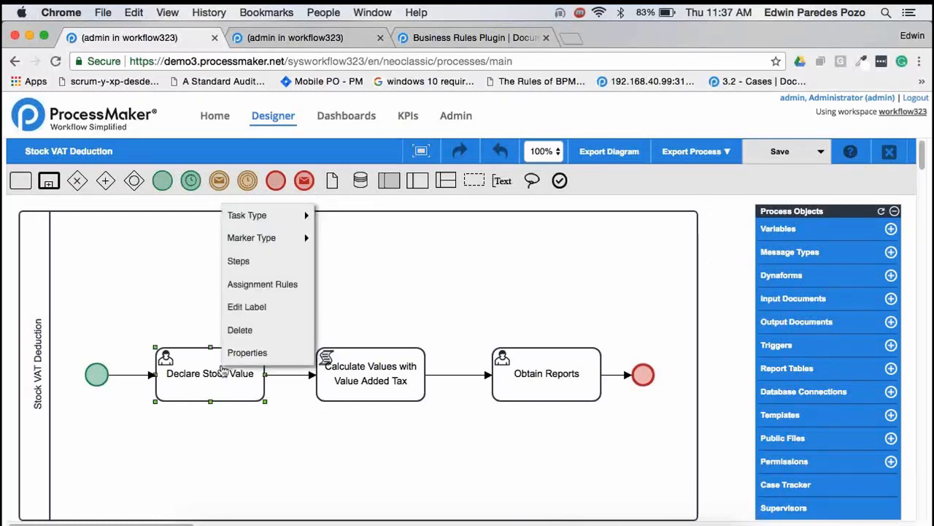
click(273, 271)
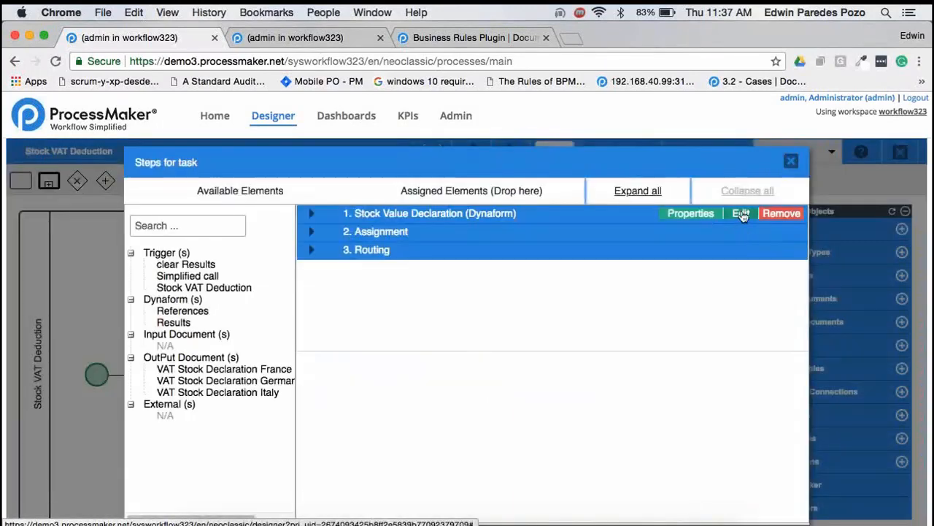
click(741, 213)
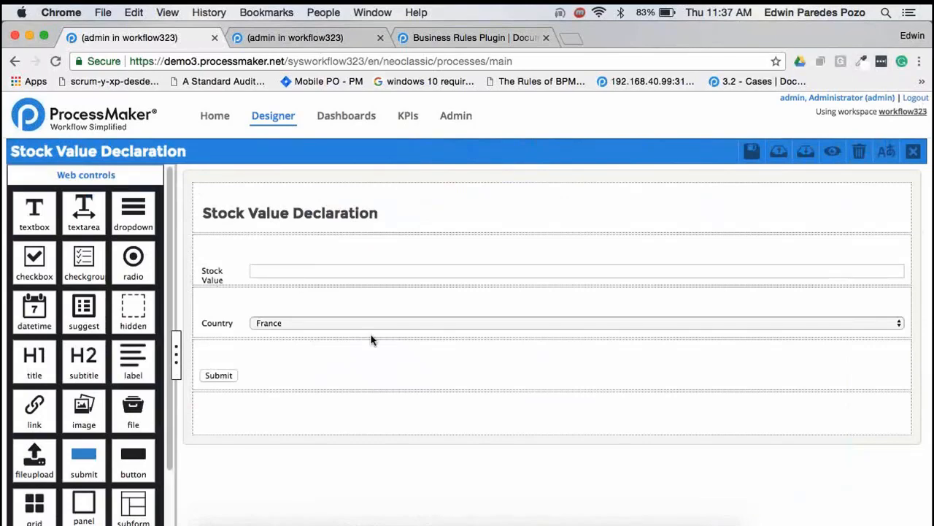
click(913, 152)
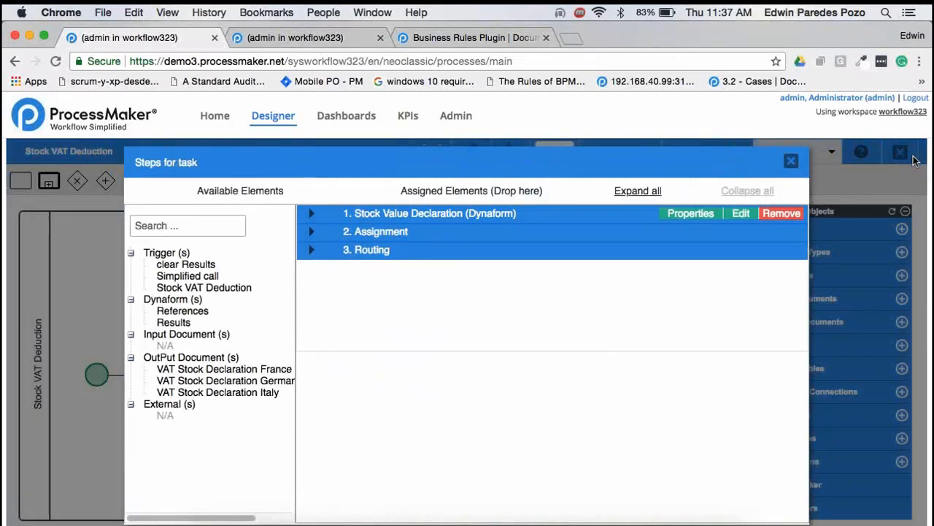
click(792, 162)
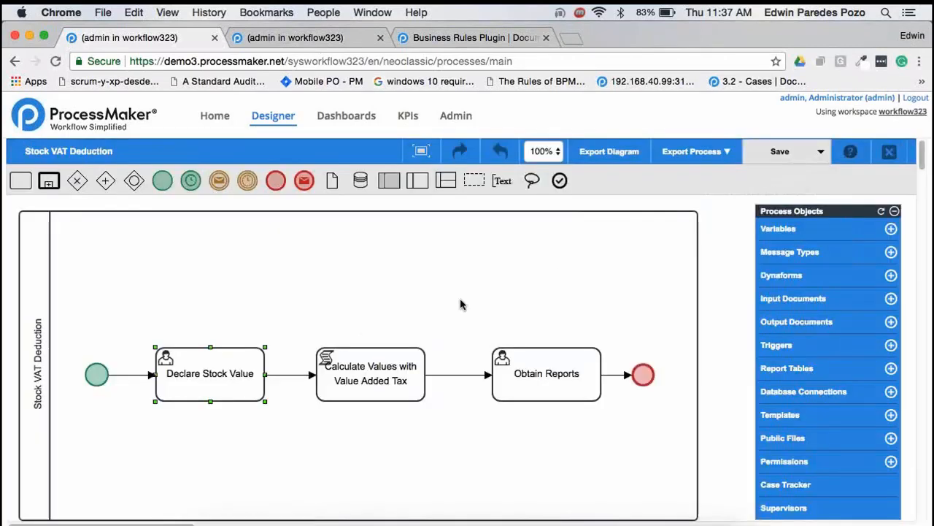
click(482, 299)
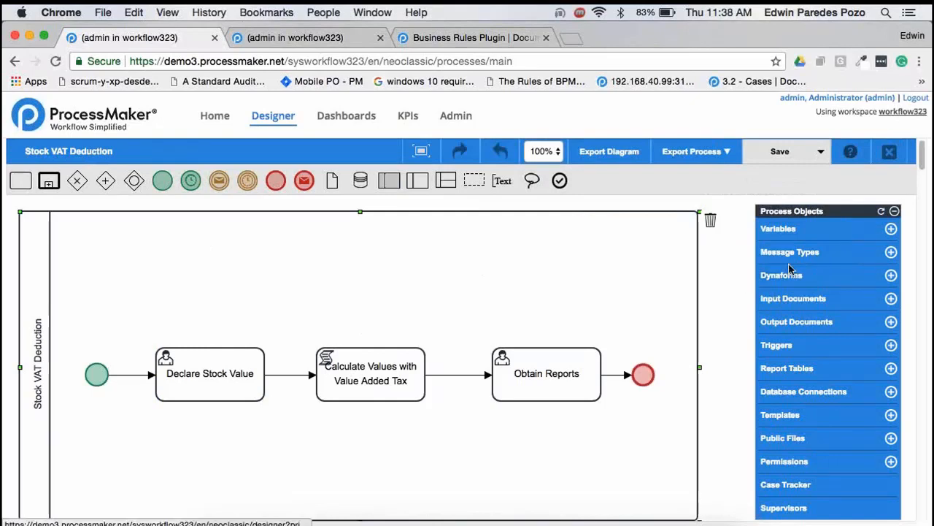
click(727, 283)
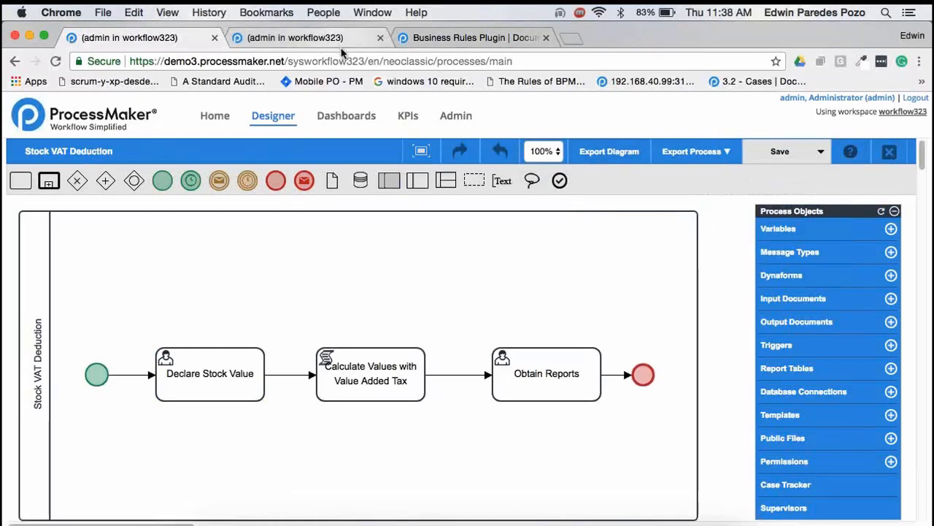
Check the pmBusinessRules entry among the enterprise plugins in the other ProcessMaker session's administration area
click(469, 40)
click(299, 37)
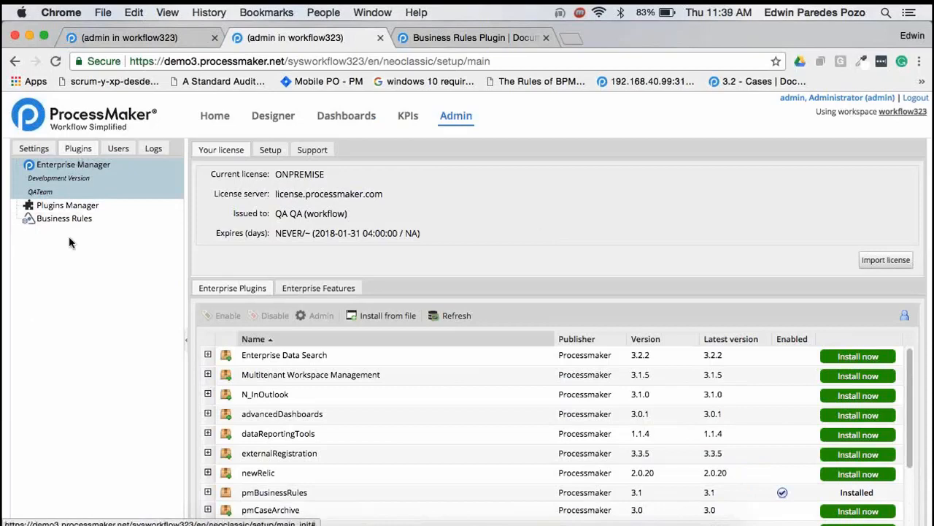
click(78, 179)
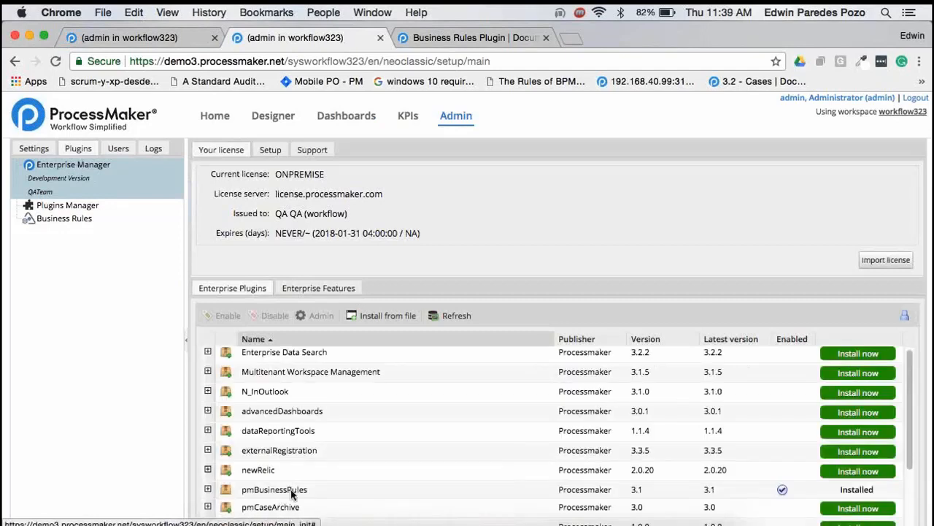
click(343, 490)
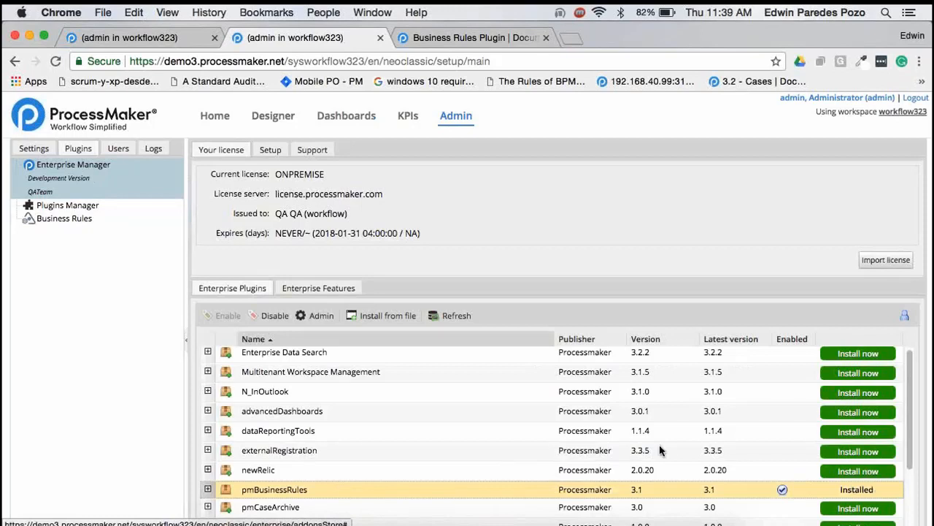
Start a new rule set in Business Rules, keeping the Single Hit type and the Stock VAT Deduction process
click(65, 219)
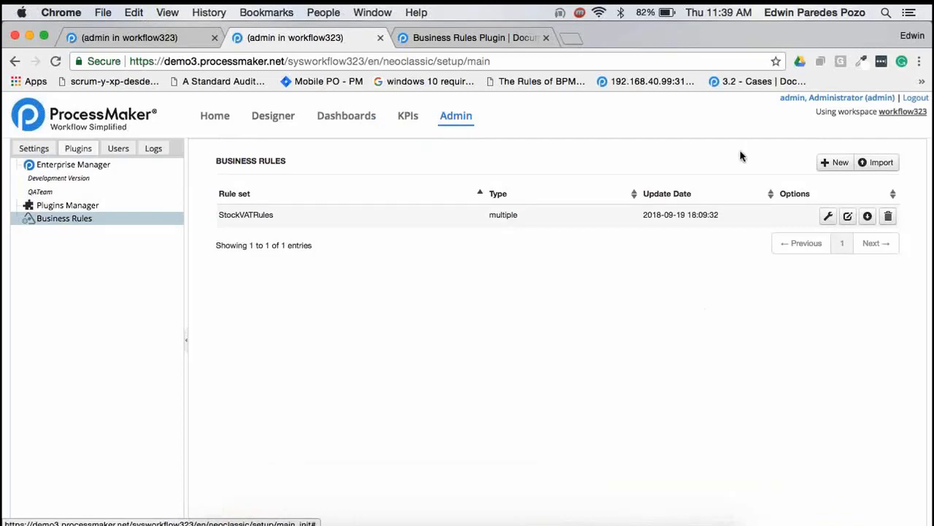
click(834, 164)
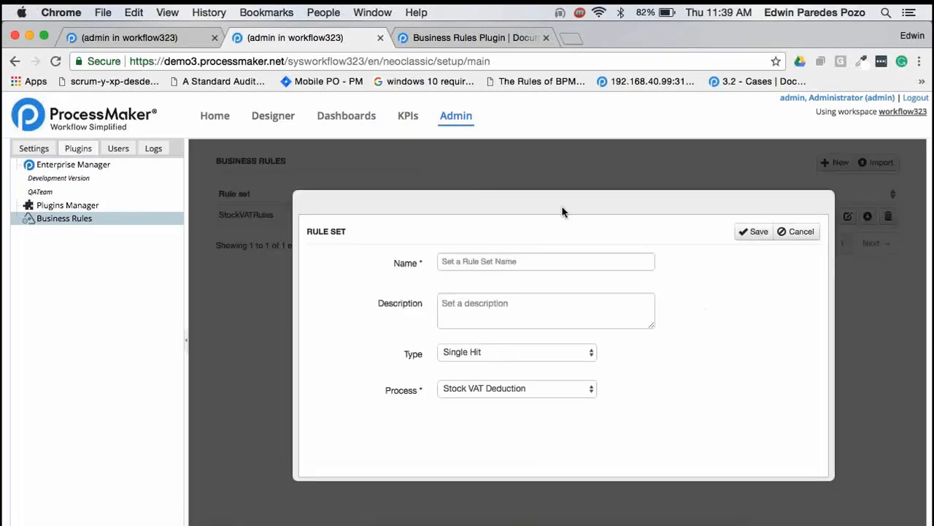
click(491, 315)
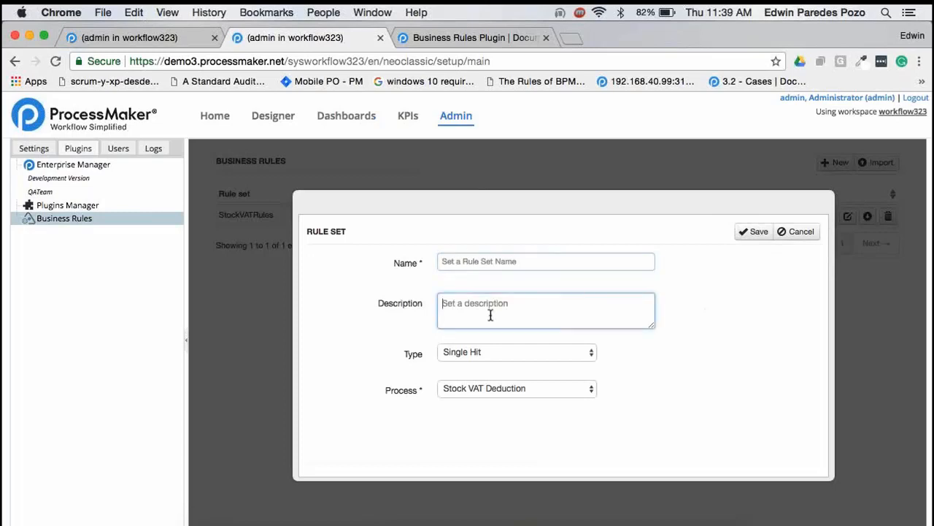
click(587, 354)
click(605, 358)
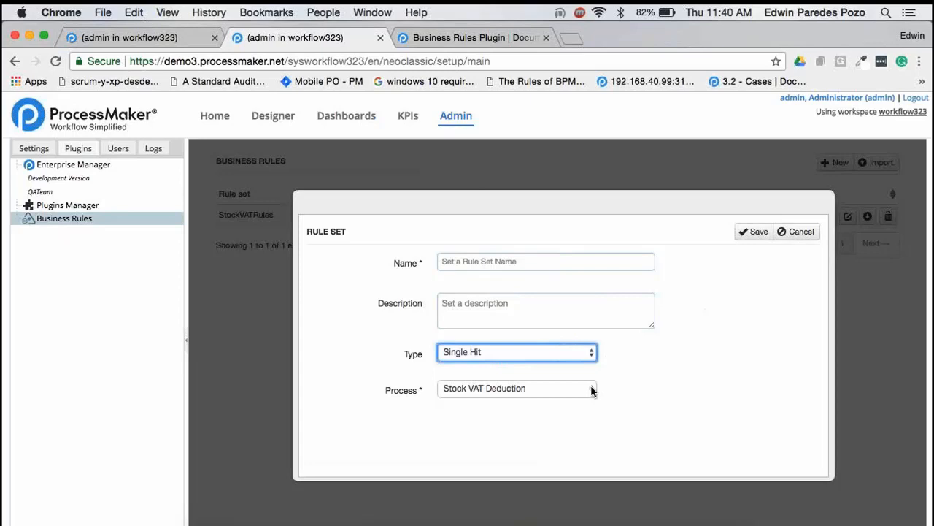
Name the new rule set "sample"
click(543, 267)
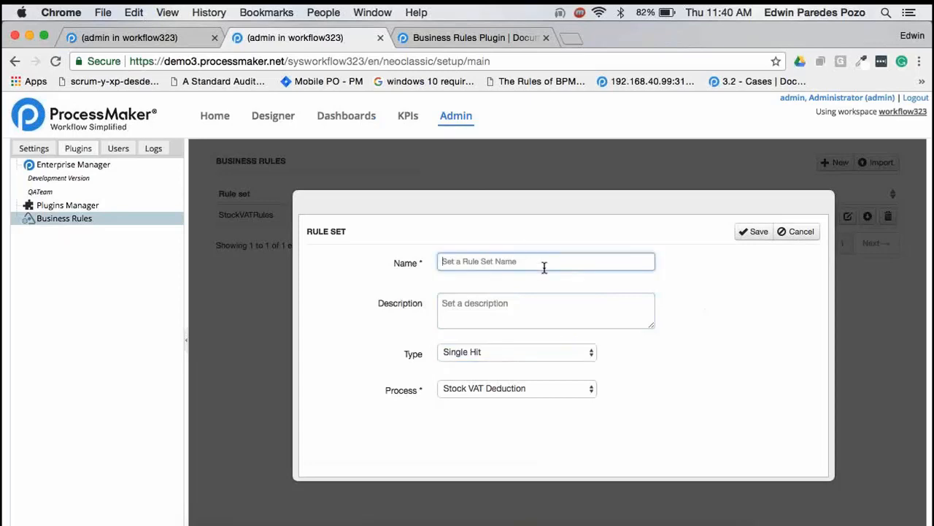
text(sample)
key(Tab)
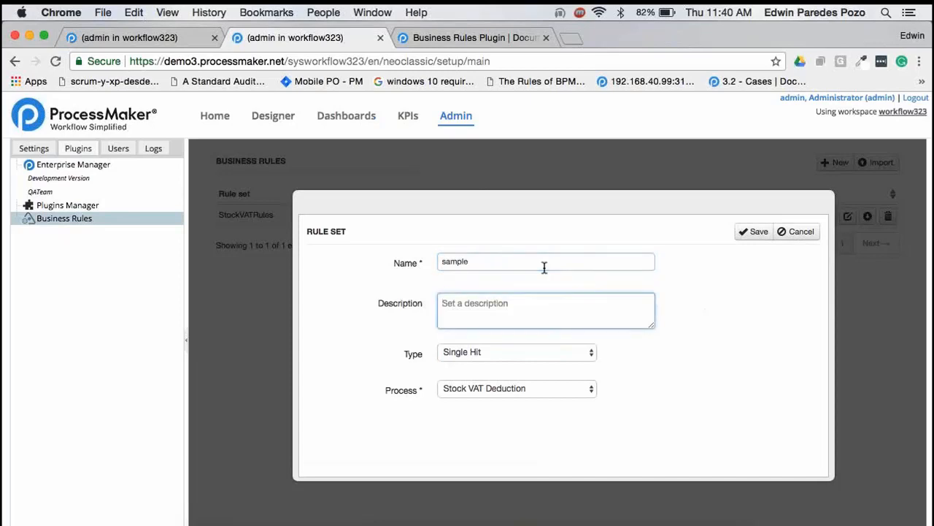
Enter "description sample" as the rule set's description and save the rule set
text(sampl)
key(BackSpace)
key(BackSpace)
key(BackSpace)
key(BackSpace)
key(BackSpace)
text(description sample)
click(752, 231)
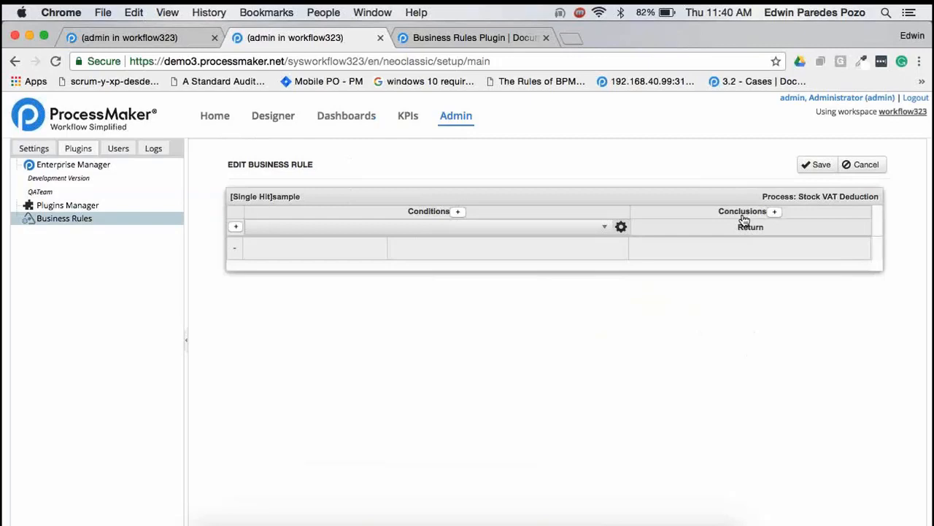
Define the first rule's condition so that the country variable equals "Italy"
click(609, 229)
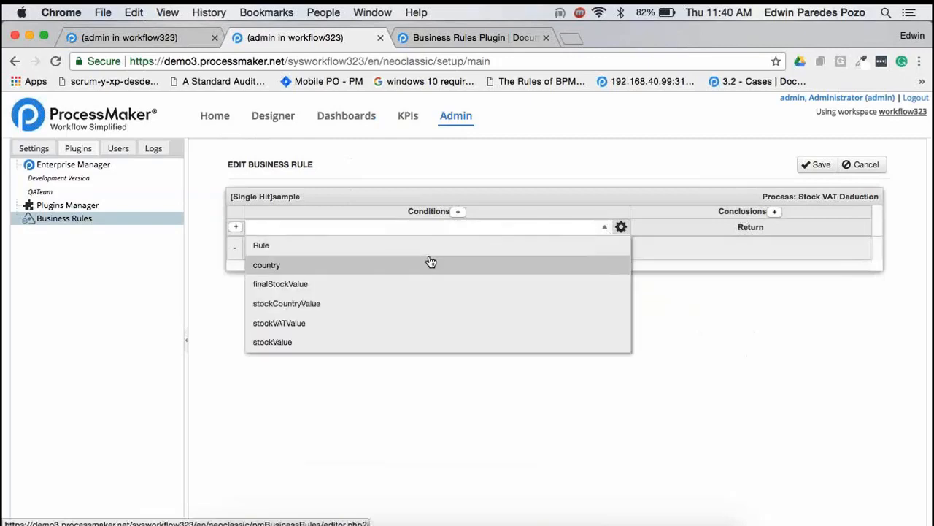
click(392, 272)
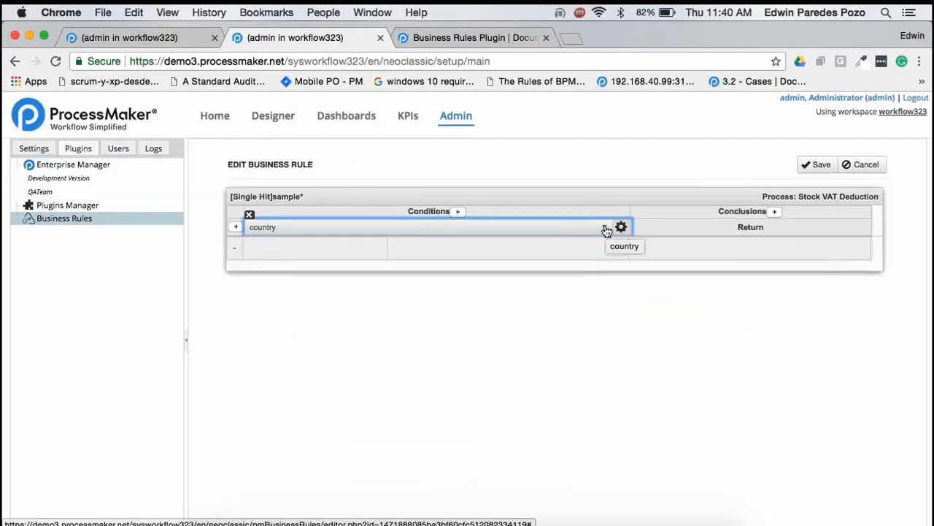
click(396, 242)
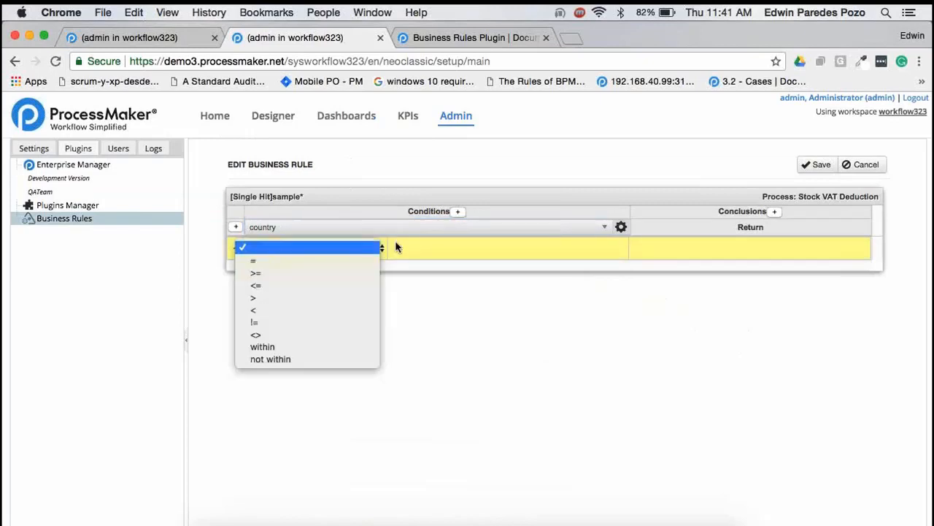
click(332, 263)
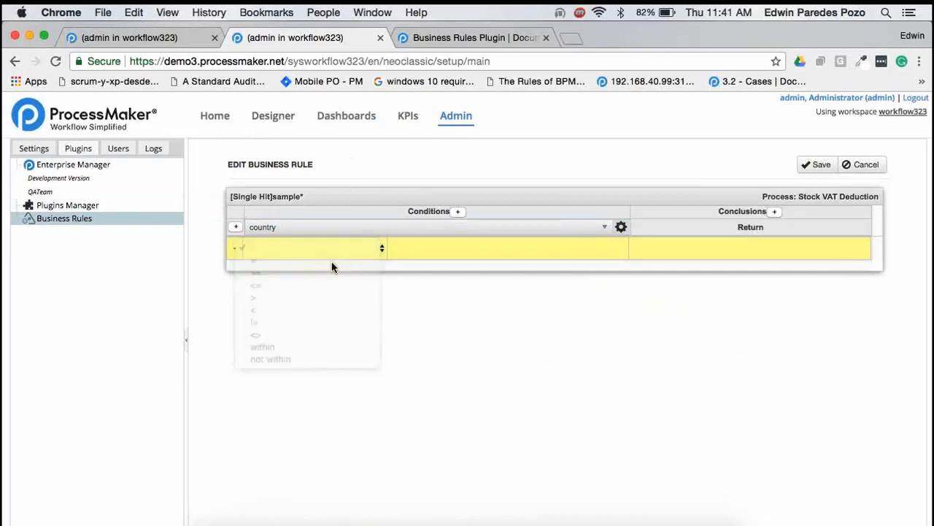
click(488, 247)
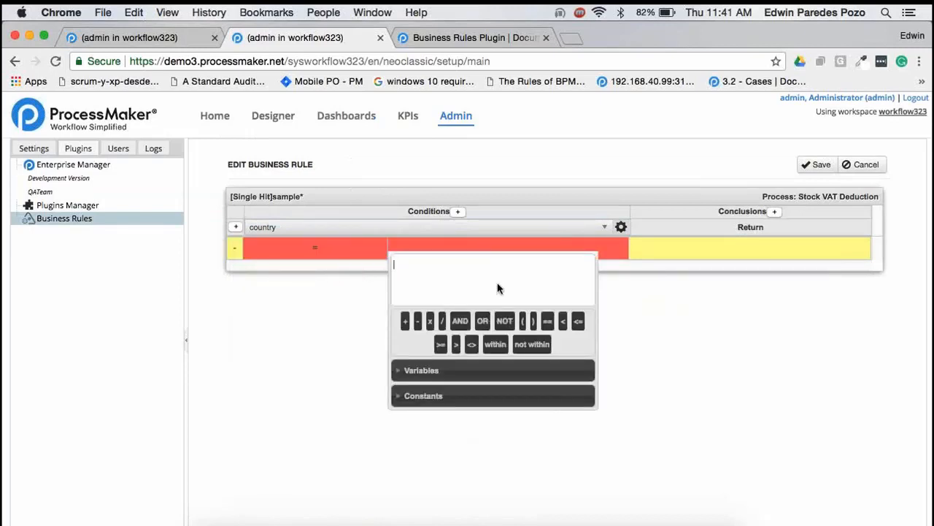
text("")
text(Italy)
key(Return)
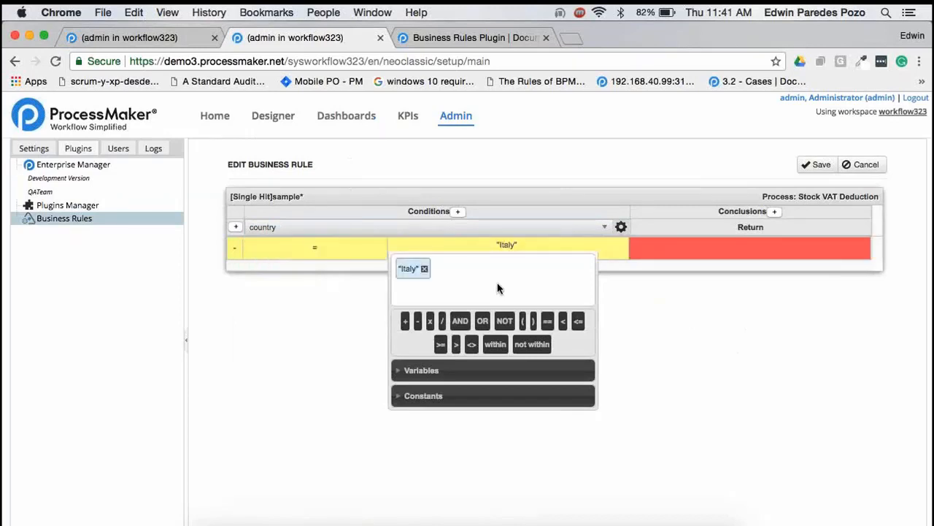
click(681, 314)
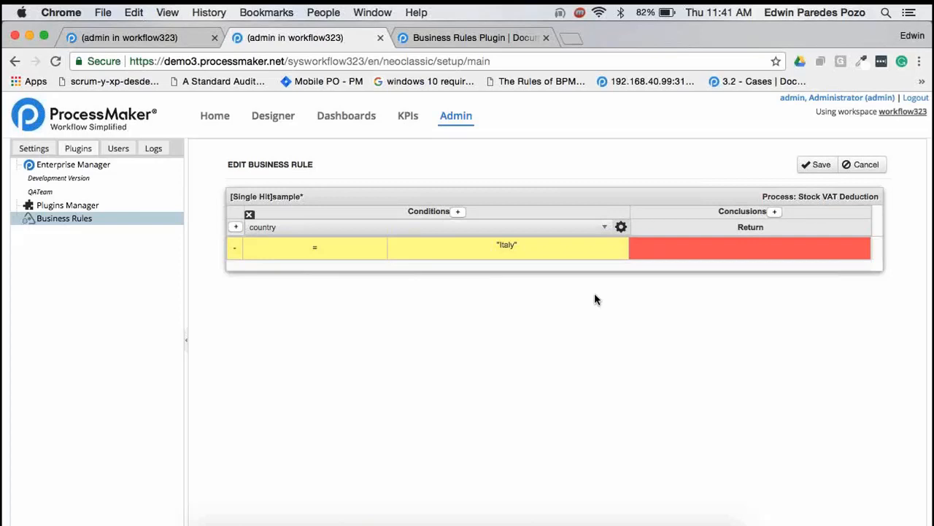
Add another conclusion column to the rule table and set the first rule's Return value to 1
click(775, 212)
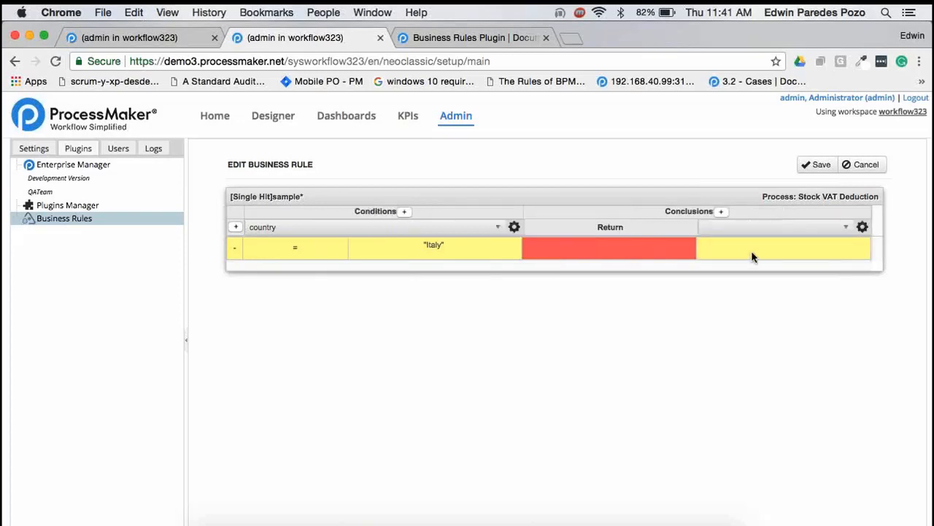
click(846, 227)
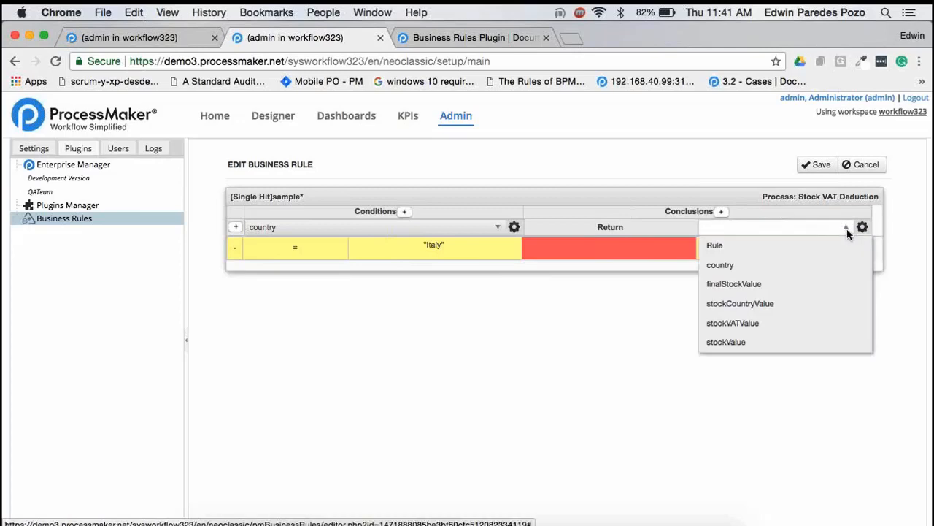
click(581, 249)
text(1)
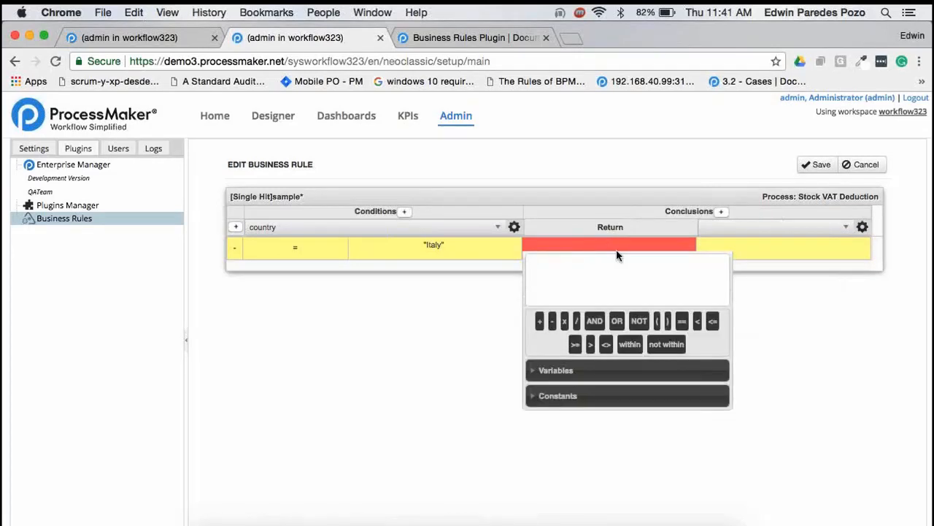
click(803, 292)
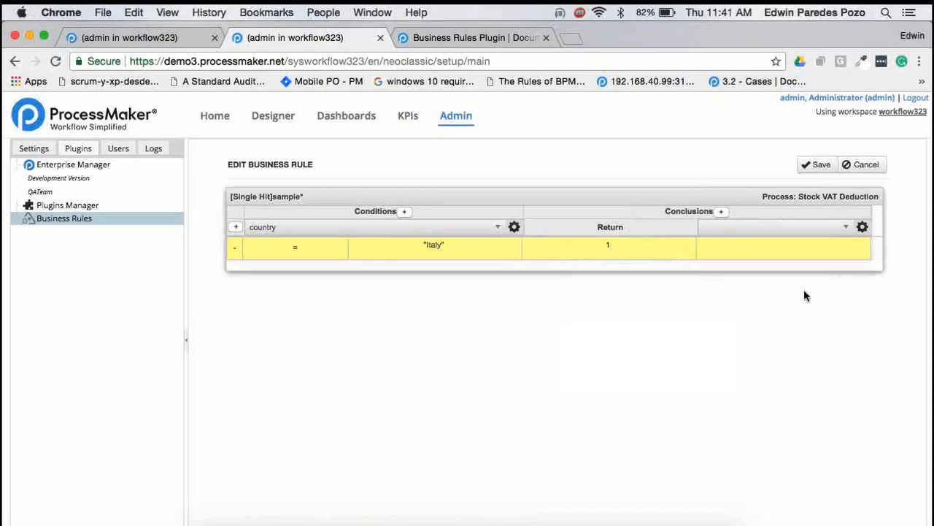
Assign the stockValue variable to the added conclusion column and set its value to 100 for the Italy rule
click(847, 228)
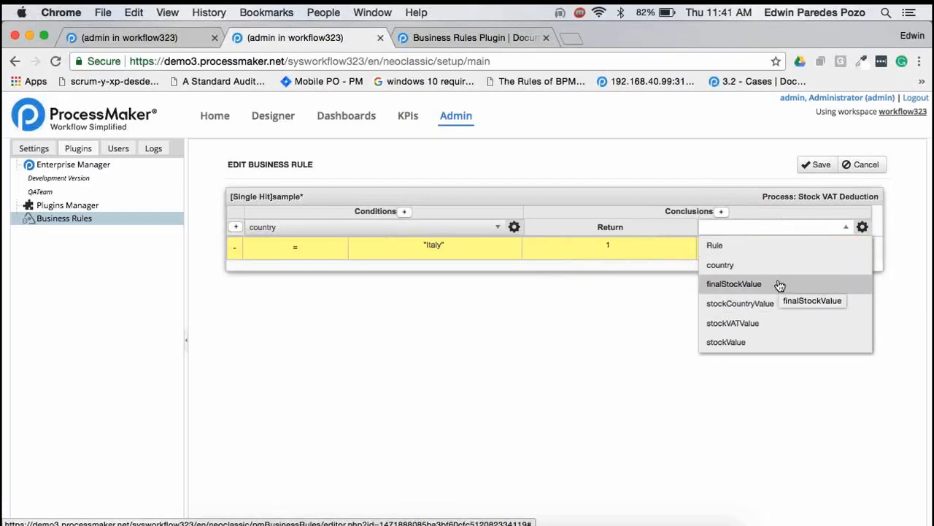
click(772, 341)
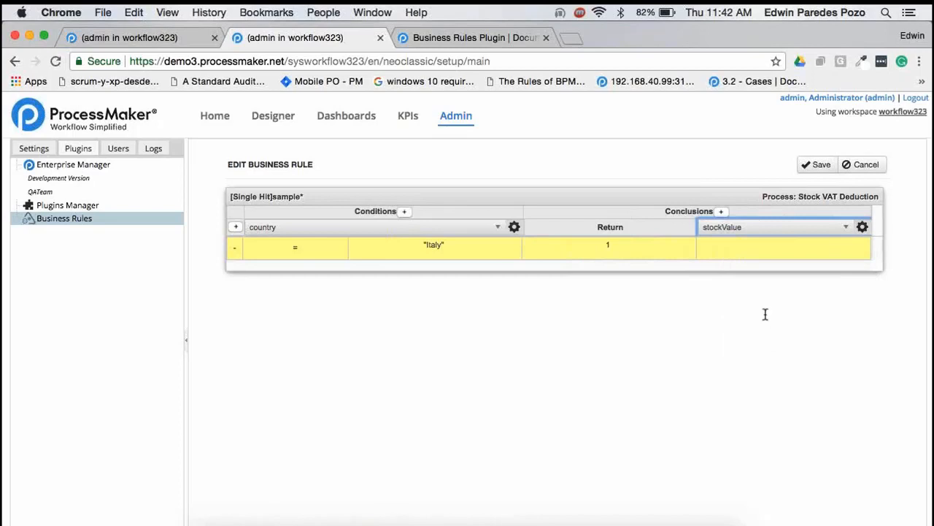
click(737, 247)
text(100)
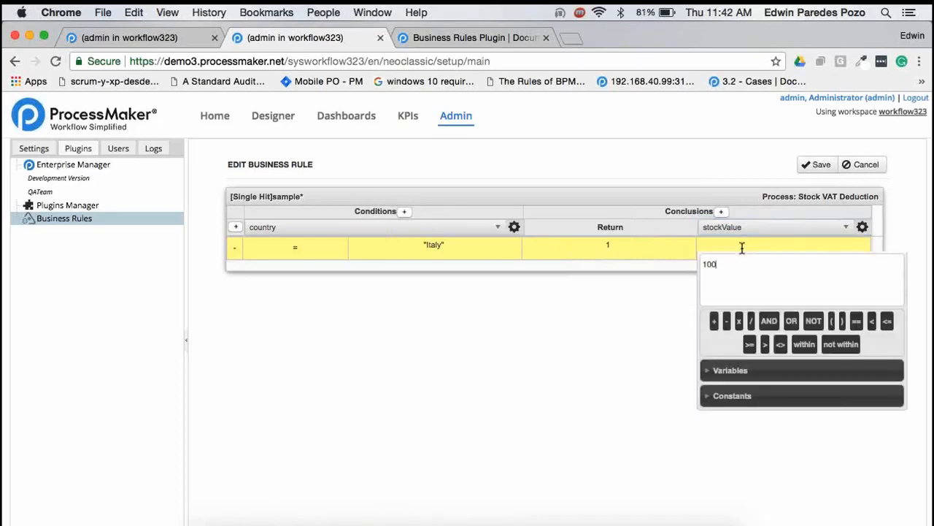
click(641, 334)
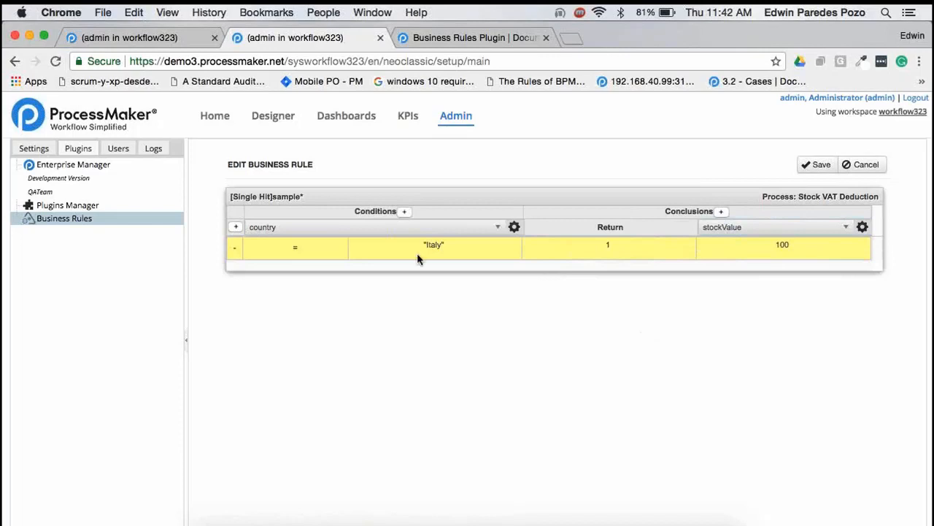
Add an empty second rule row and extend the first rule's "Italy" condition with AND and the finalStockValue variable
click(235, 229)
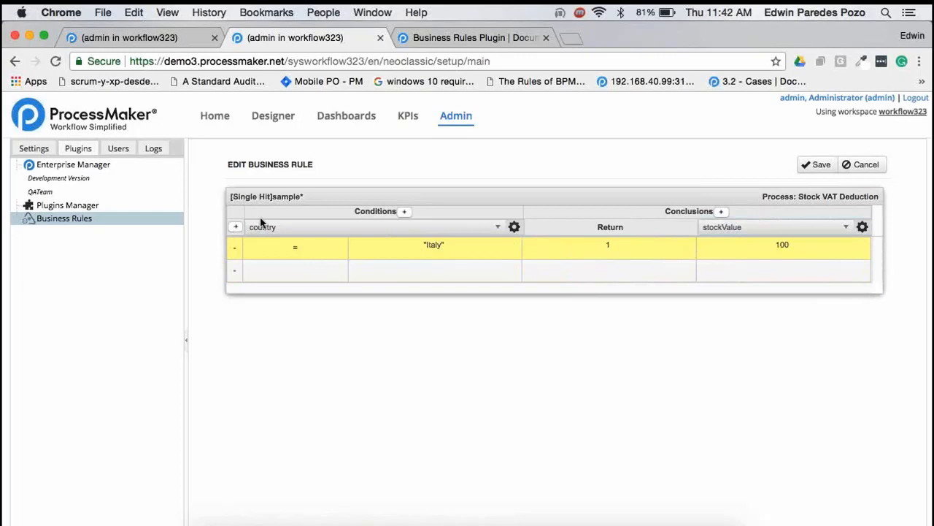
double_click(260, 219)
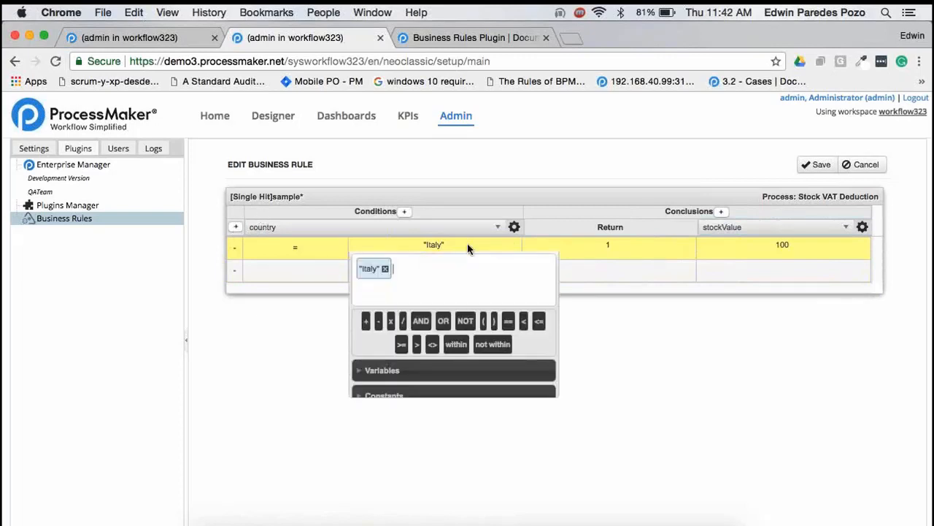
click(430, 316)
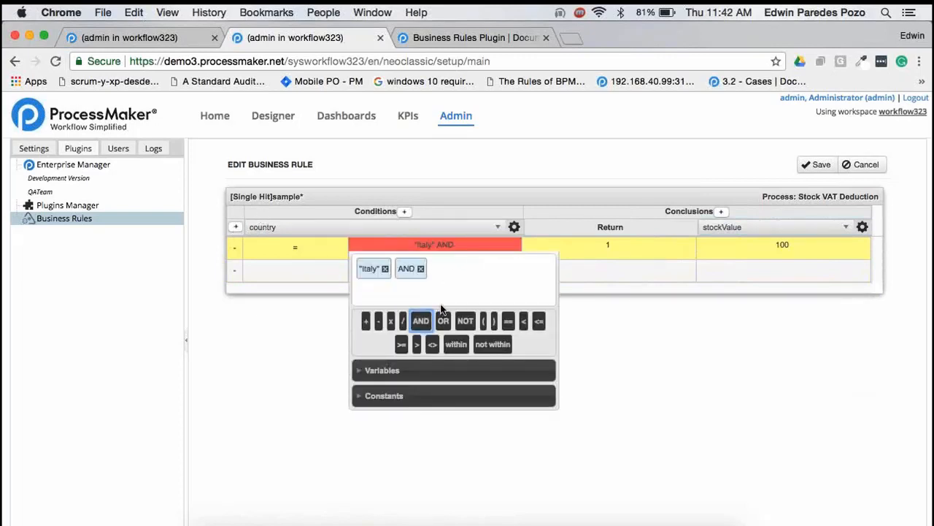
click(453, 267)
click(406, 370)
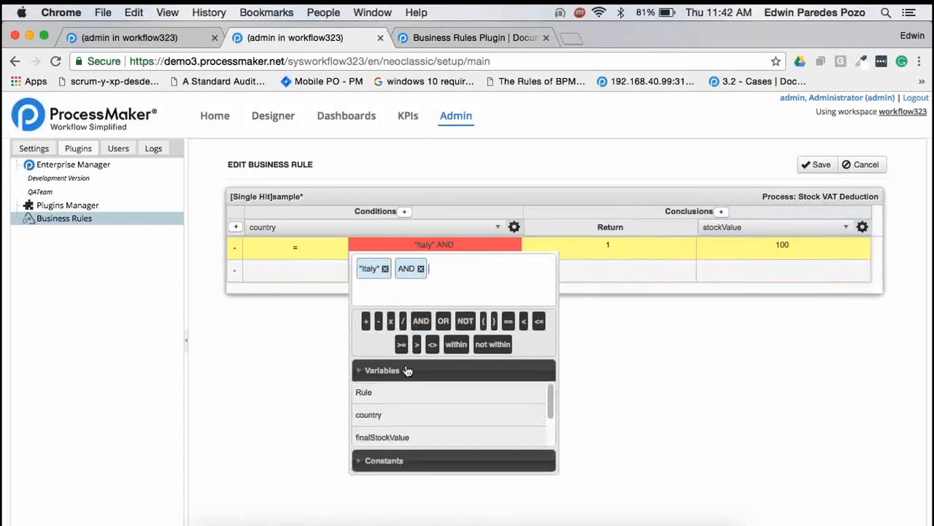
click(381, 414)
click(481, 269)
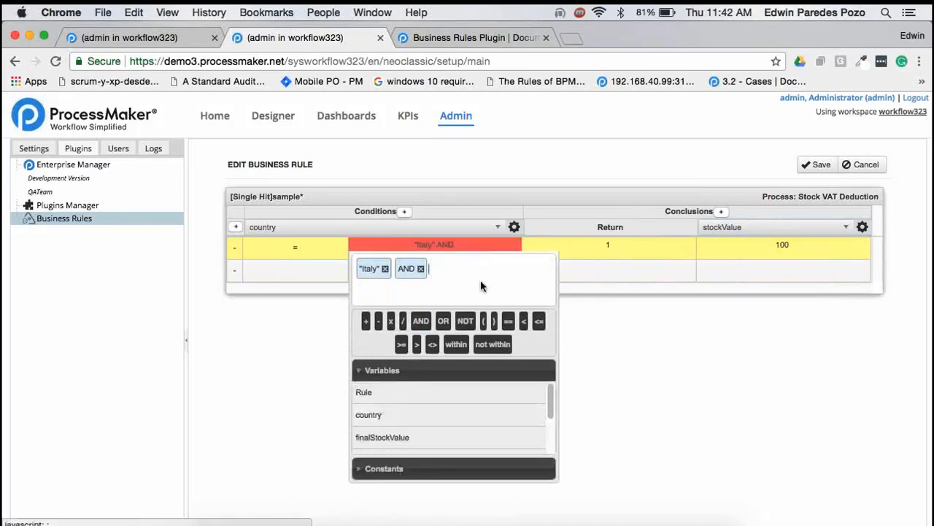
click(394, 436)
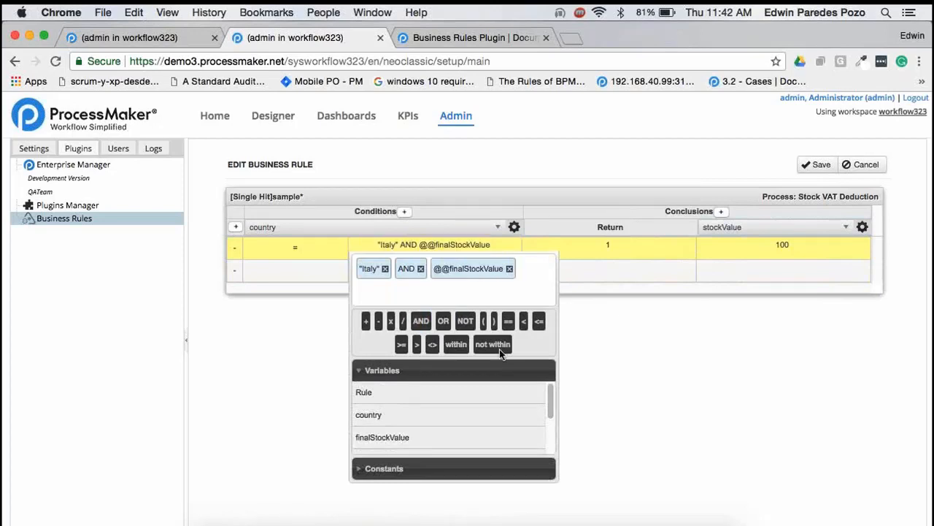
Complete the first rule's condition by requiring finalStockValue to be less than or equal to 1000
click(537, 321)
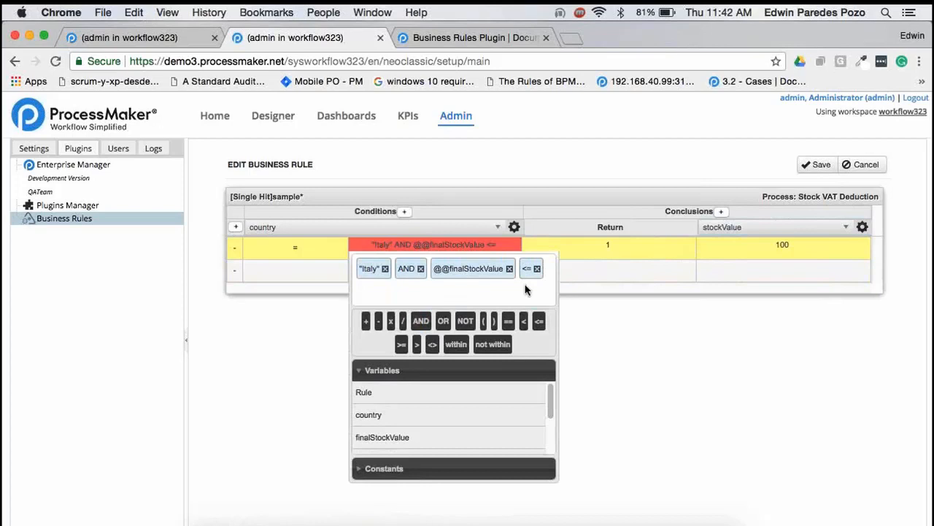
text(1000)
key(Return)
click(659, 341)
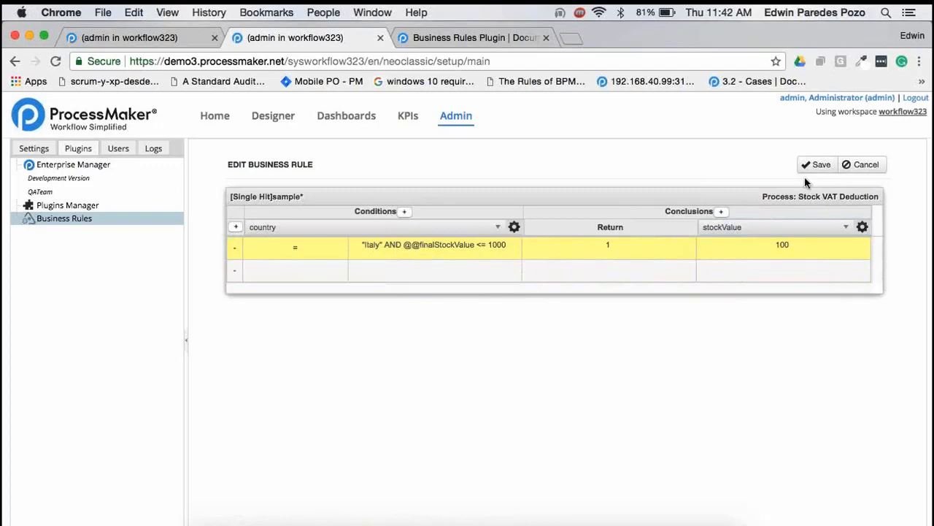
Save the sample rule set and return to the list of business rules
click(819, 165)
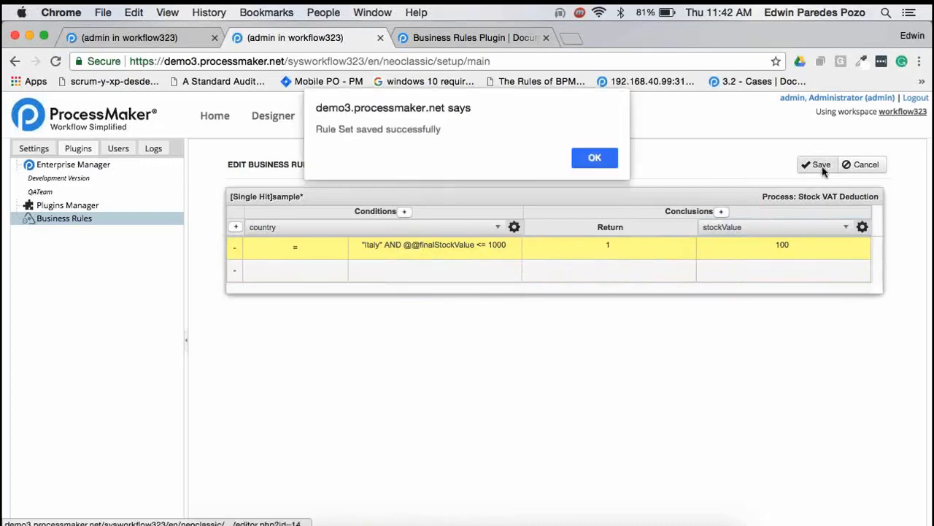
click(585, 162)
click(864, 165)
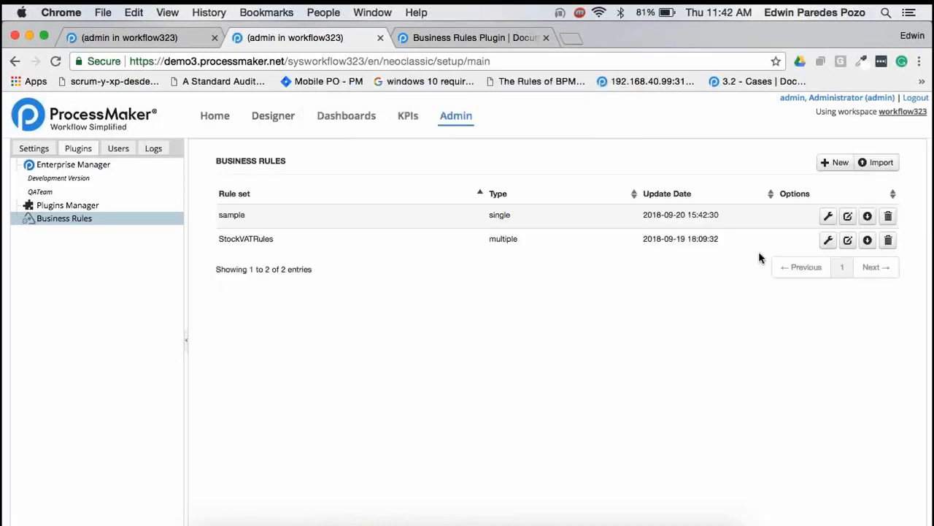
View the StockVATRules rule table at full width by hiding the admin navigation and reopening the rule set
click(828, 241)
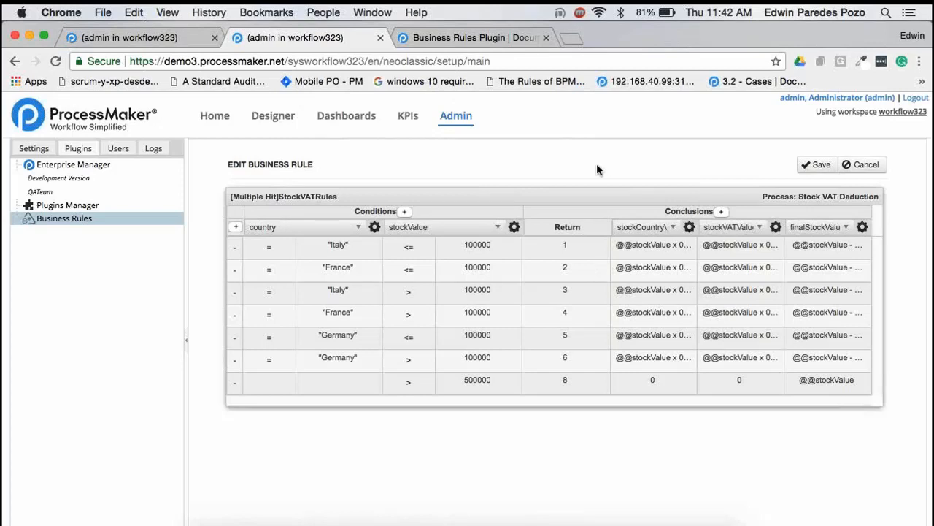
mouse_move(453, 228)
click(186, 339)
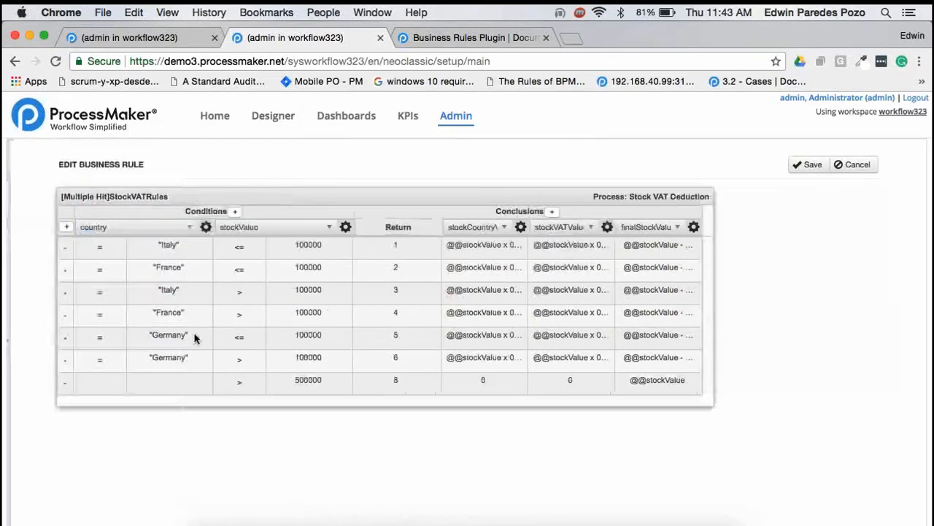
click(856, 165)
click(825, 242)
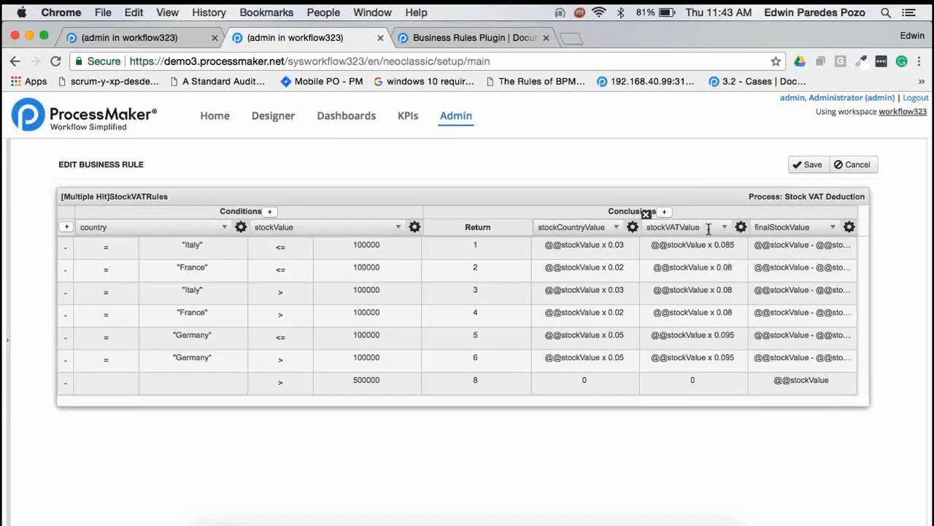
Examine the full finalStockValue formula of the first Italy rule and leave the rule set without saving
click(802, 247)
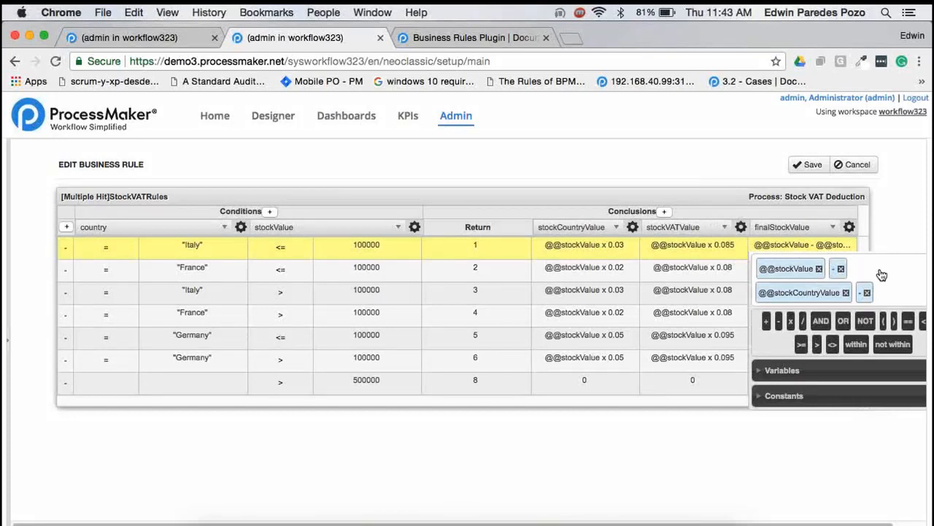
scroll(882, 274, down, 1)
scroll(883, 277, down, 1)
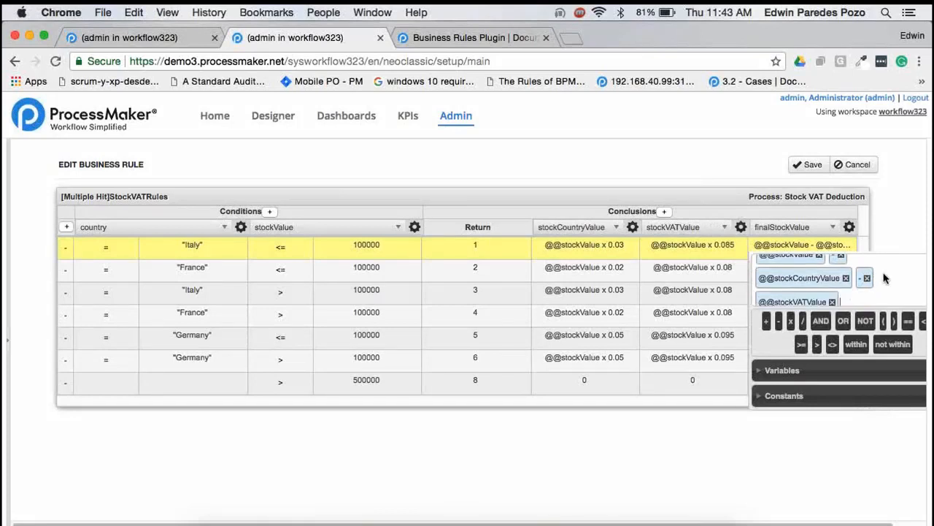
scroll(883, 278, down, 1)
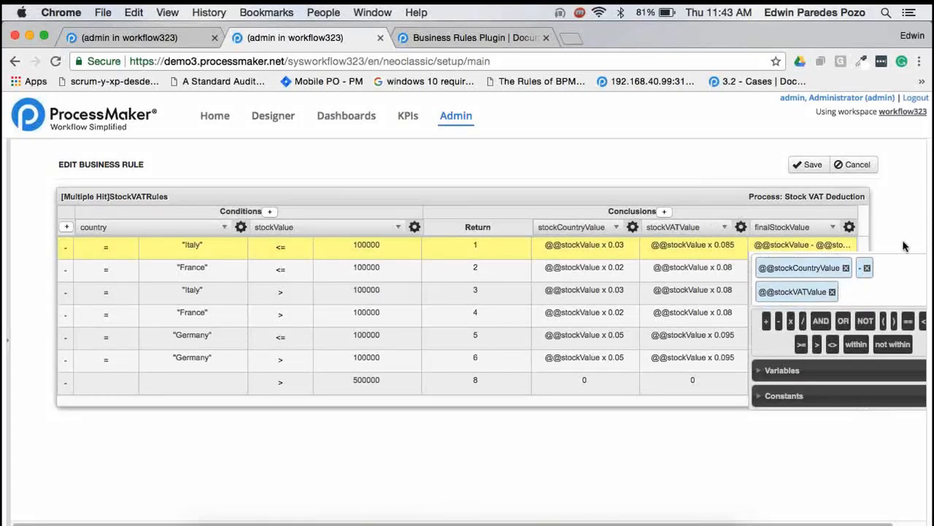
click(905, 194)
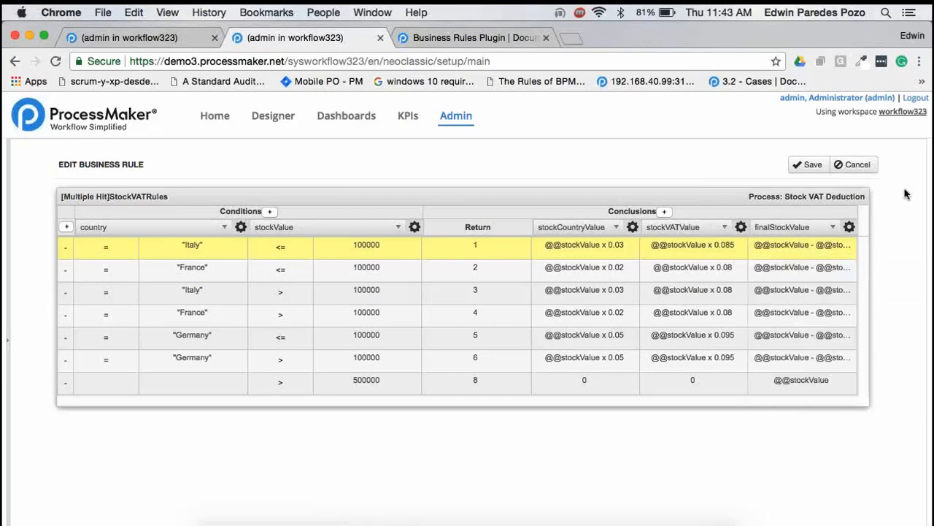
click(854, 166)
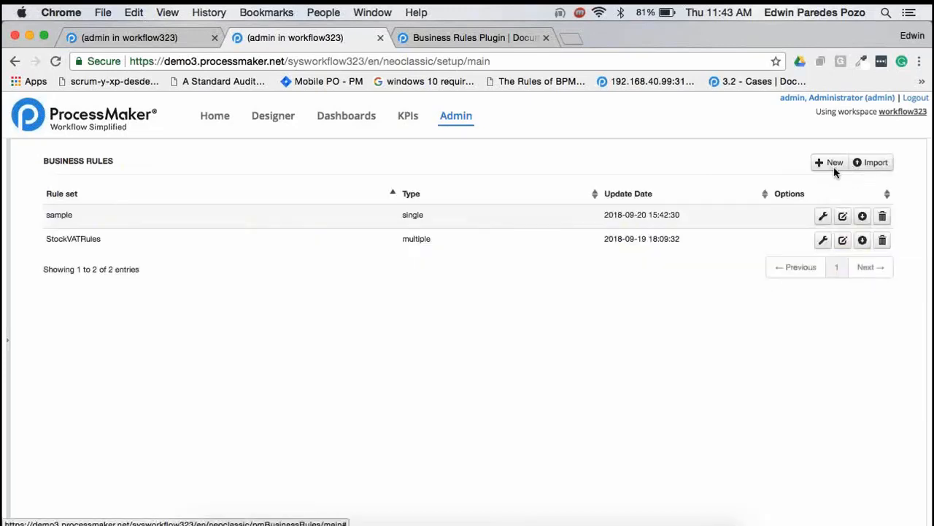
Reopen the StockVATRules rule set and change its type to Single Hit
click(828, 246)
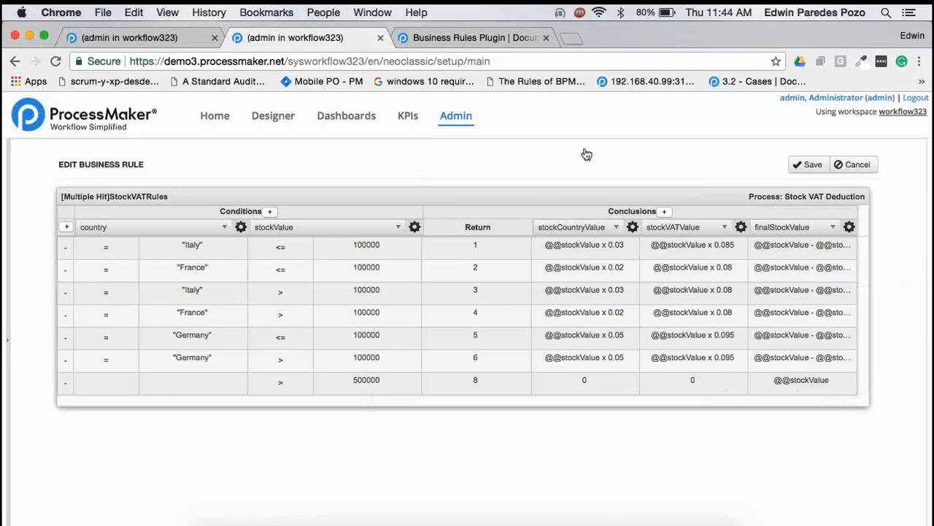
click(110, 197)
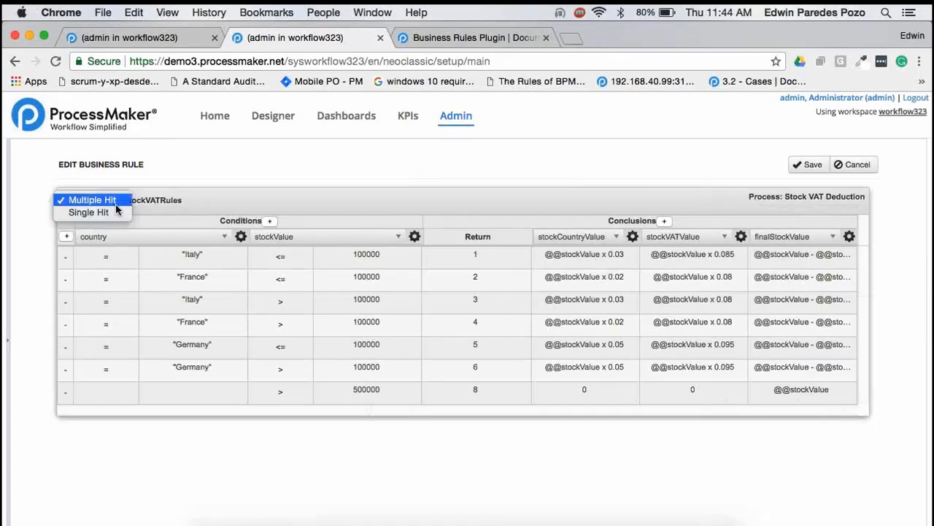
click(117, 211)
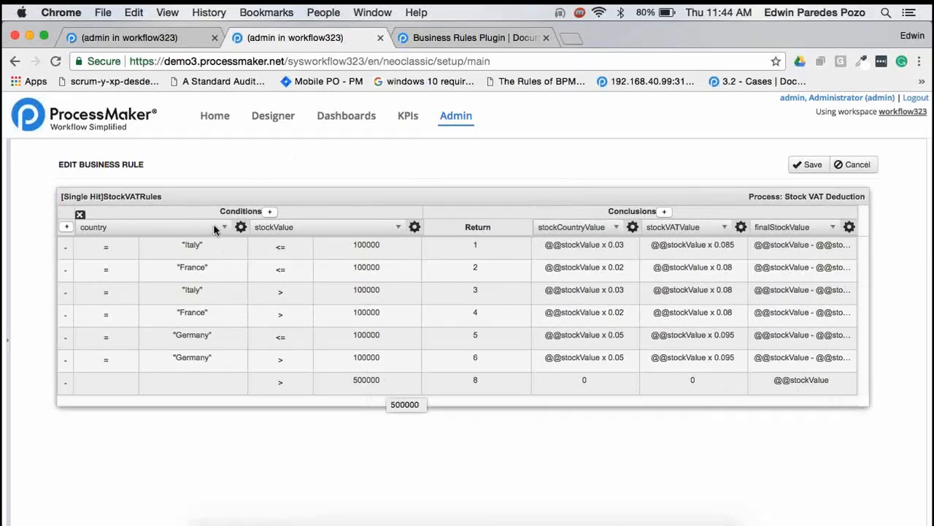
Set the StockVATRules rule set's type back to Multiple Hit and save the rule set
click(82, 197)
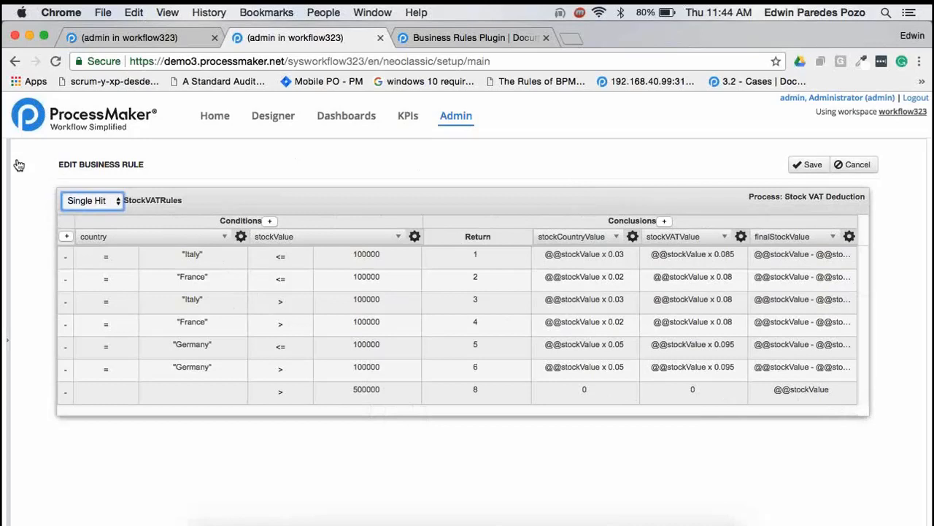
click(92, 201)
click(886, 254)
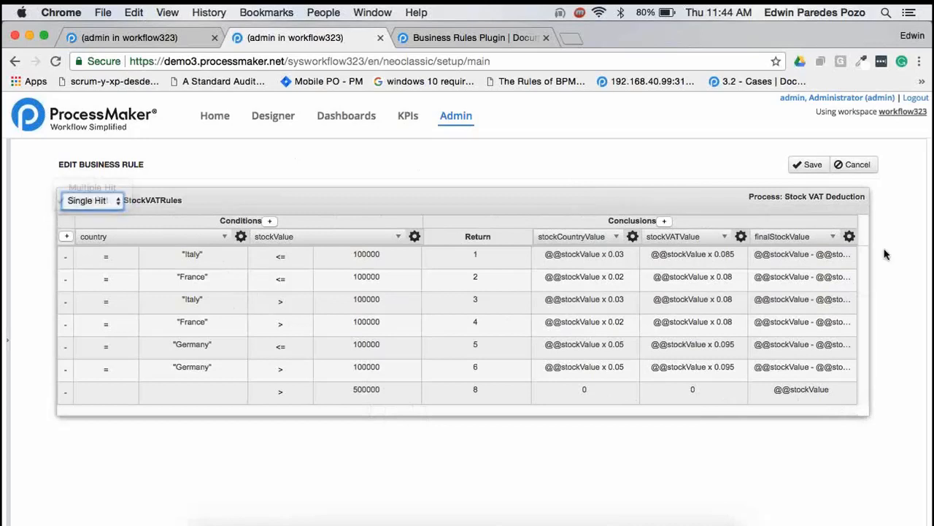
click(807, 164)
click(595, 157)
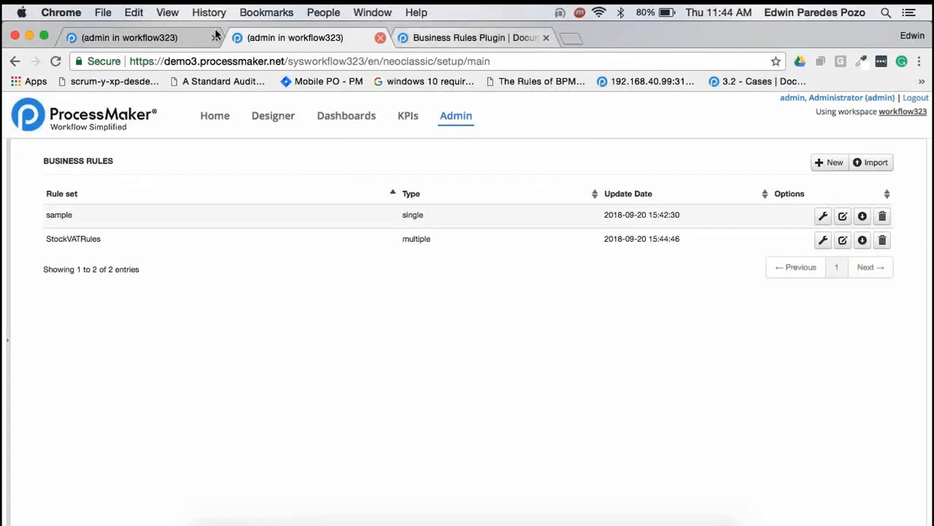
In the Stock VAT Deduction process diagram, examine the script code of the "Calculate Values with Value Added Tax" task and close its properties
click(133, 36)
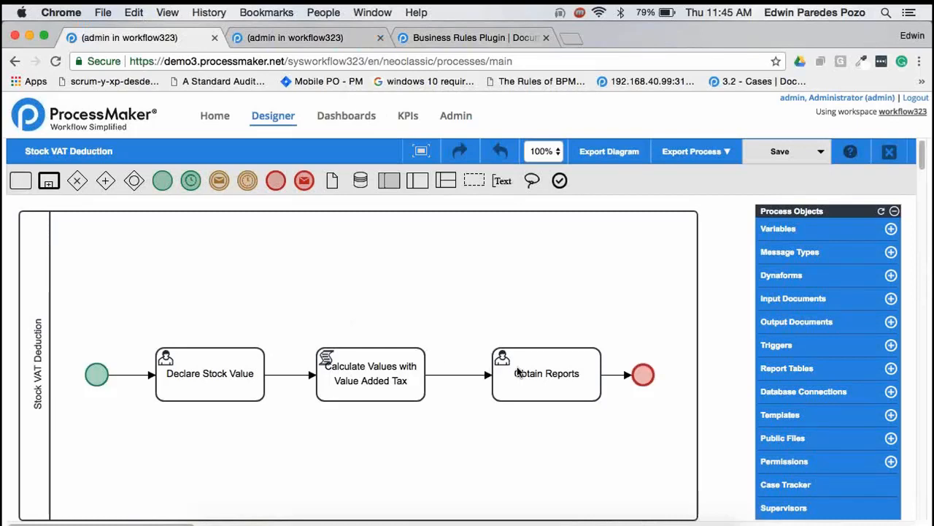
right_click(392, 369)
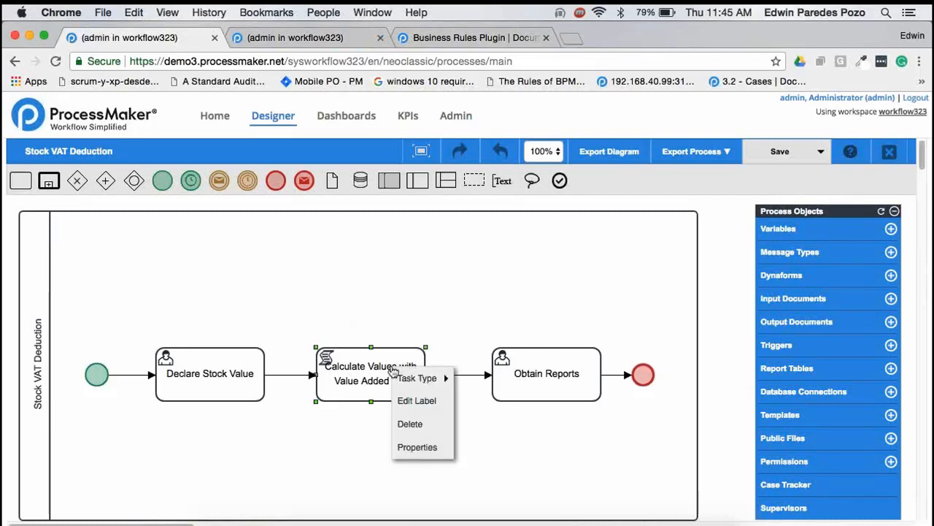
click(409, 445)
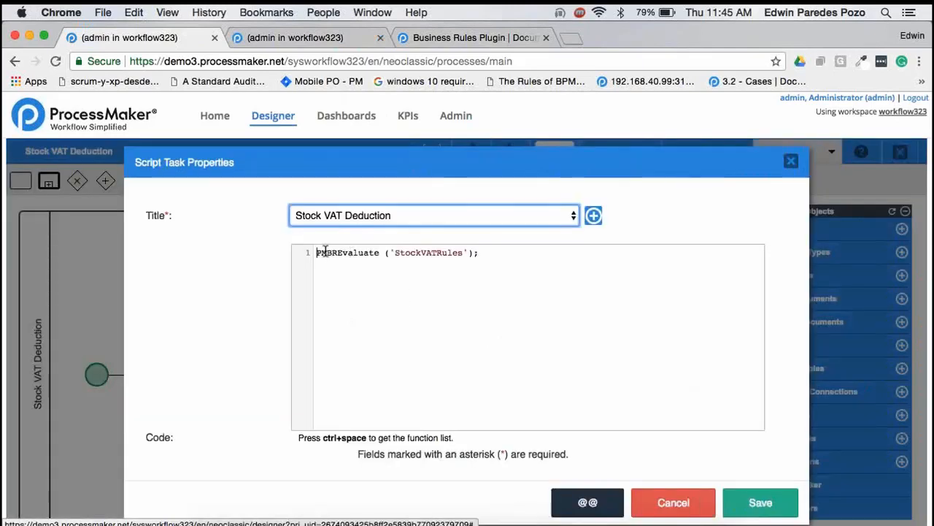
double_click(353, 252)
click(351, 260)
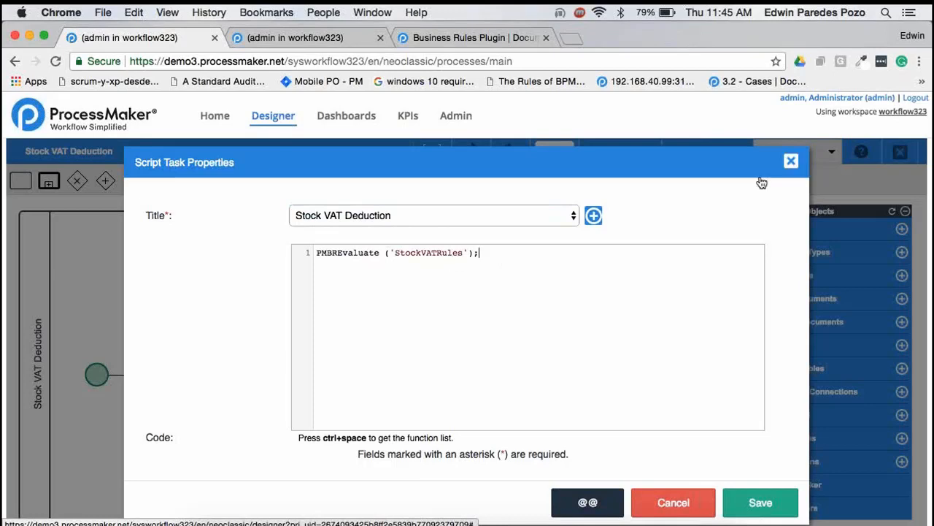
click(790, 161)
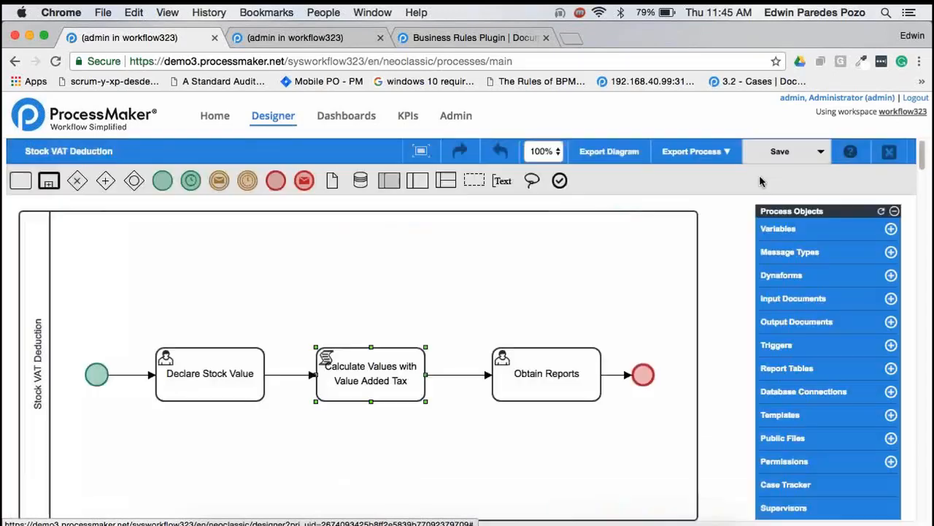
click(357, 294)
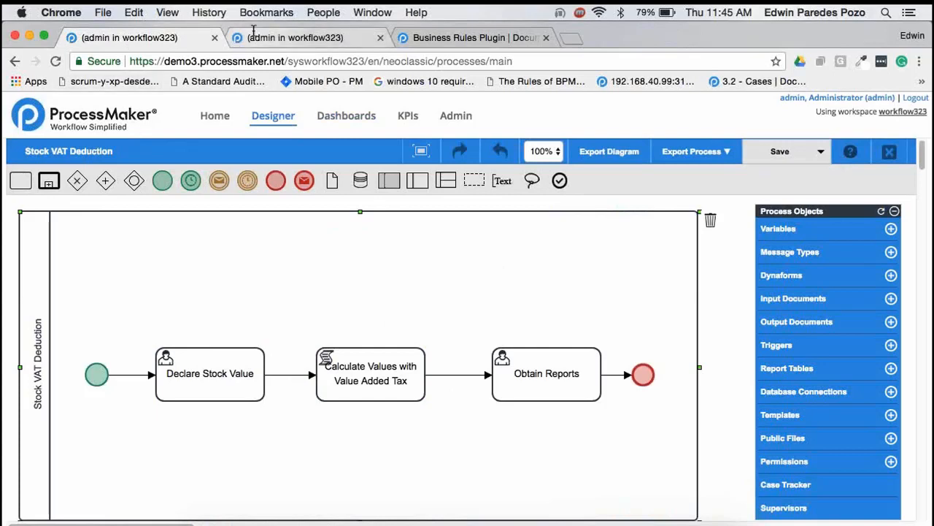
Start a new Stock VAT Deduction case and submit a stock value declaration of 1000 with Germany as the country
click(220, 114)
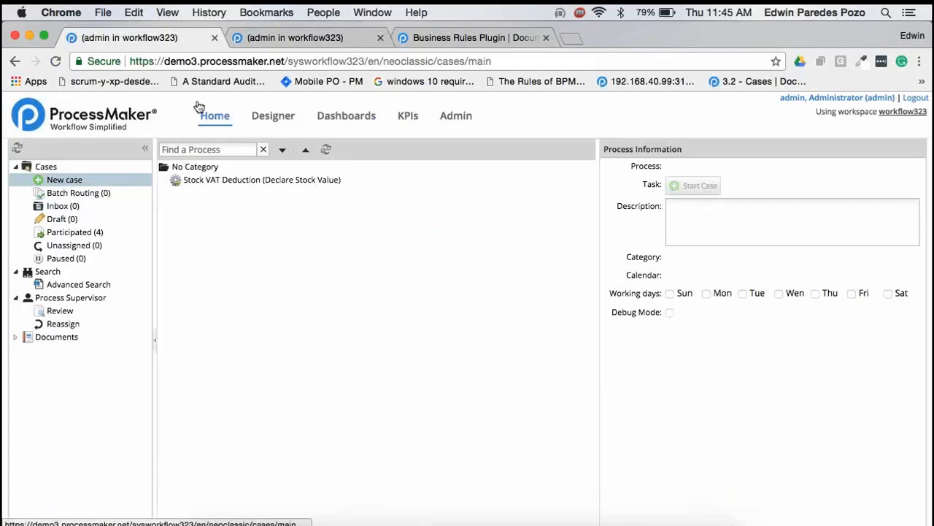
double_click(300, 182)
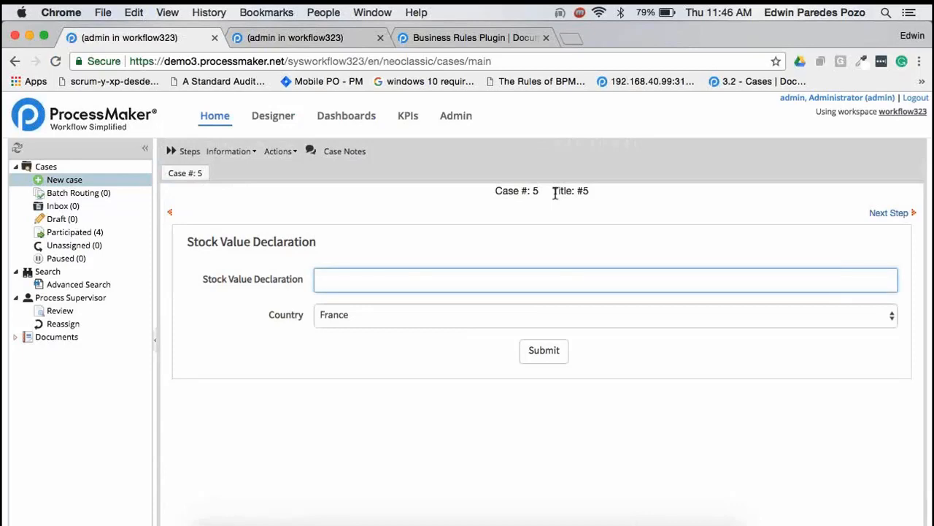
text(1000)
click(381, 315)
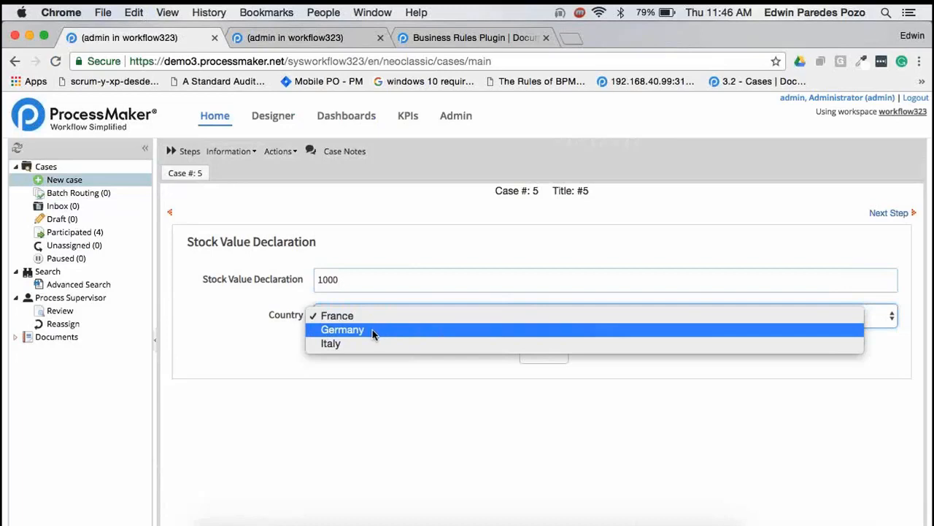
click(373, 332)
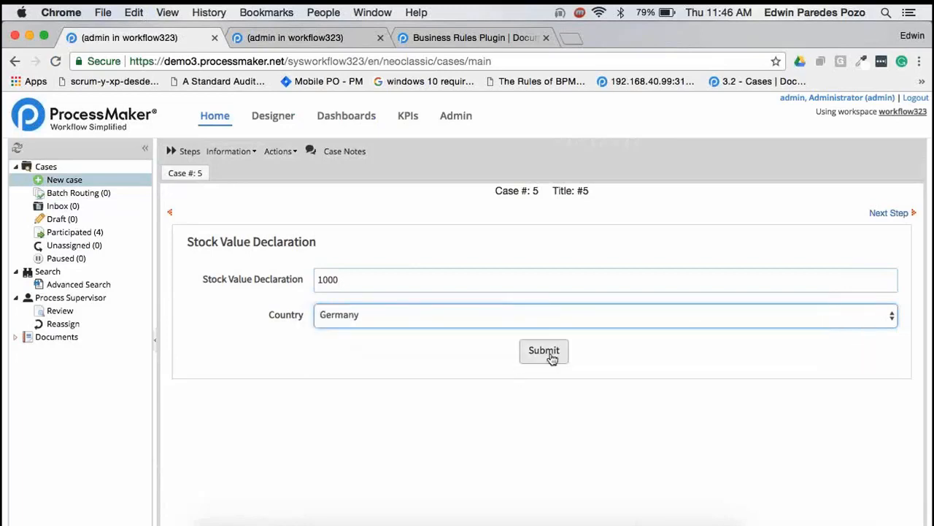
click(549, 353)
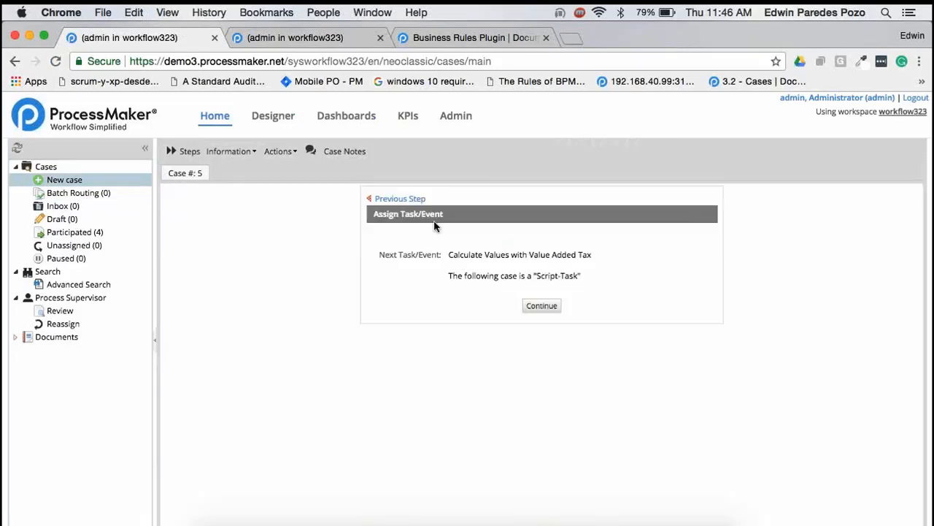
Route the case to the "Calculate Values with Value Added Tax" script task and open its Obtain Reports task from the inbox
drag(452, 255, 570, 256)
click(570, 255)
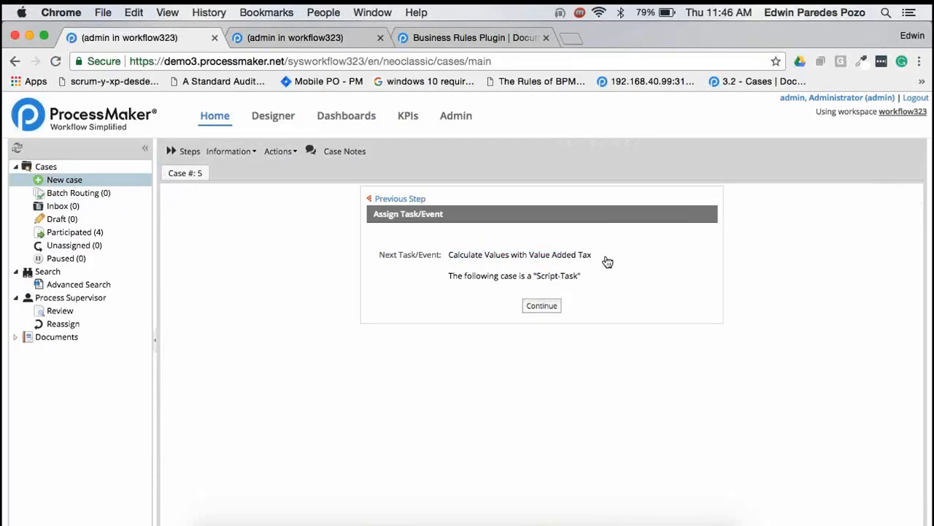
click(548, 308)
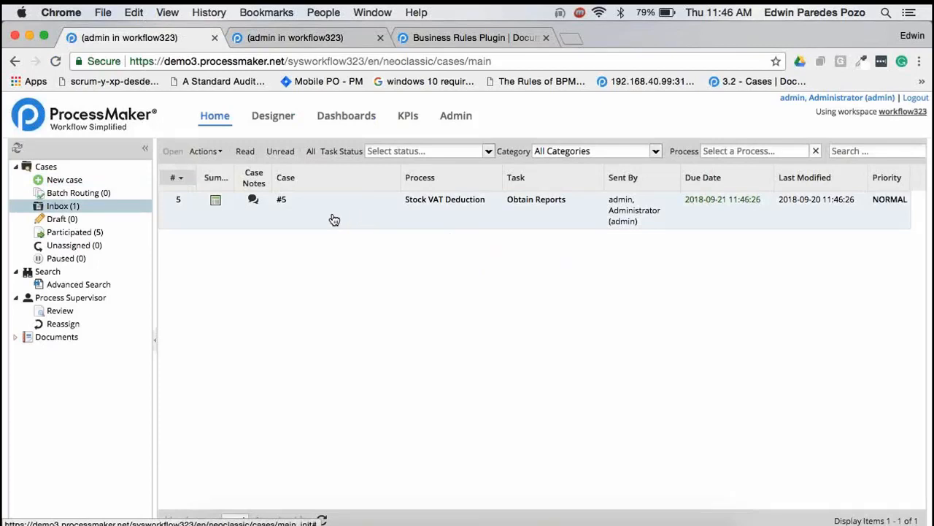
double_click(346, 219)
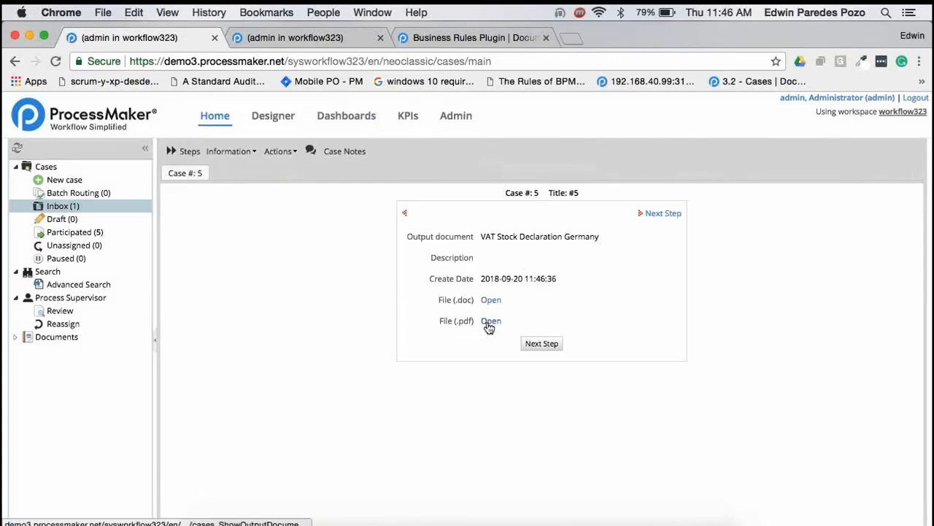
Save the PDF version of the VAT Stock Declaration Germany output document as "VAT_Deutschland_1 (3)" in Downloads and open it
click(494, 325)
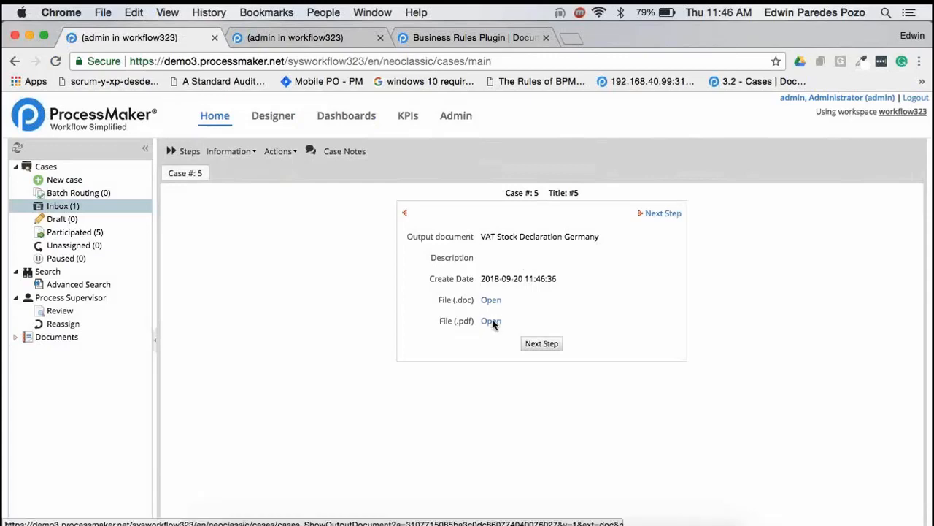
click(532, 315)
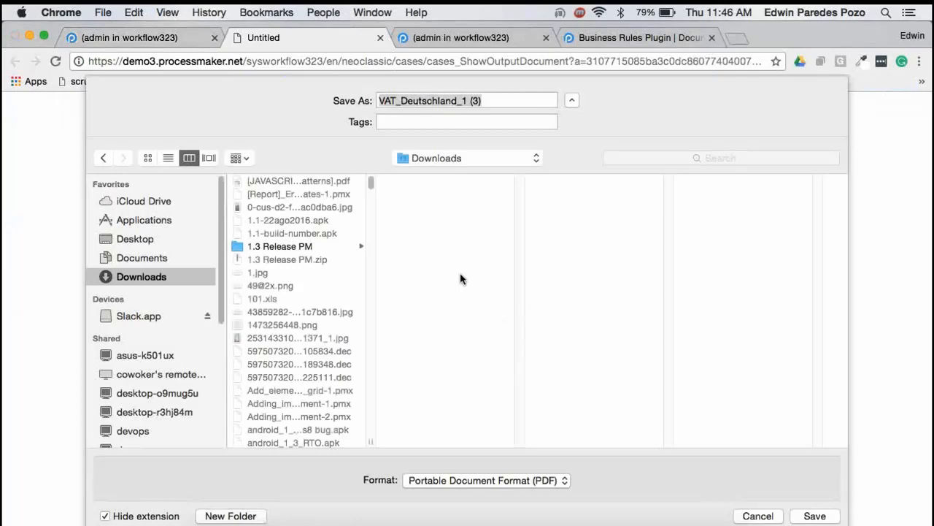
click(816, 514)
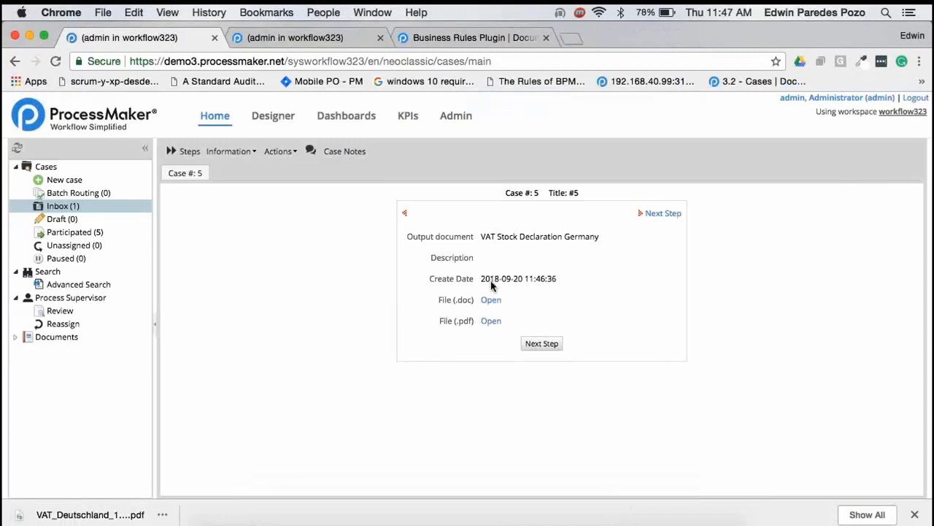
click(126, 511)
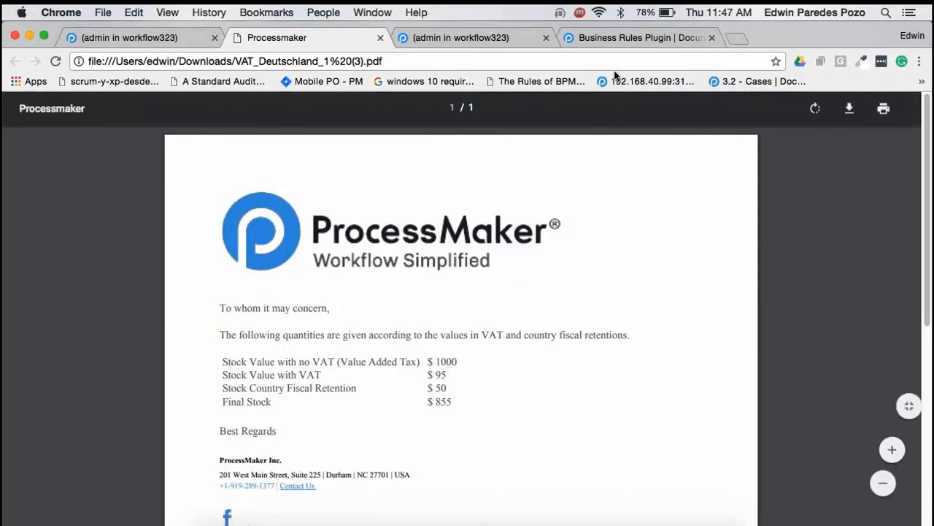
Open the StockVATRules decision table and compare its Germany conclusions with the amounts in the generated PDF
click(431, 35)
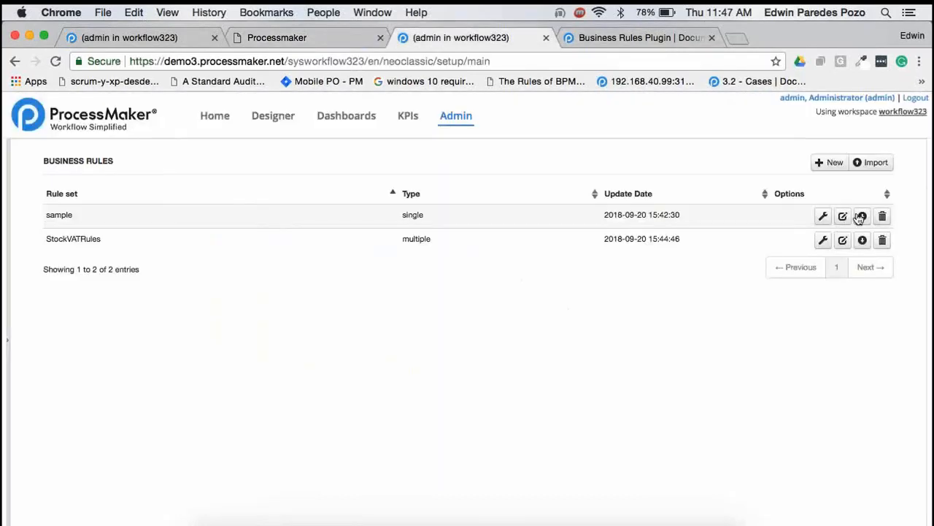
click(823, 240)
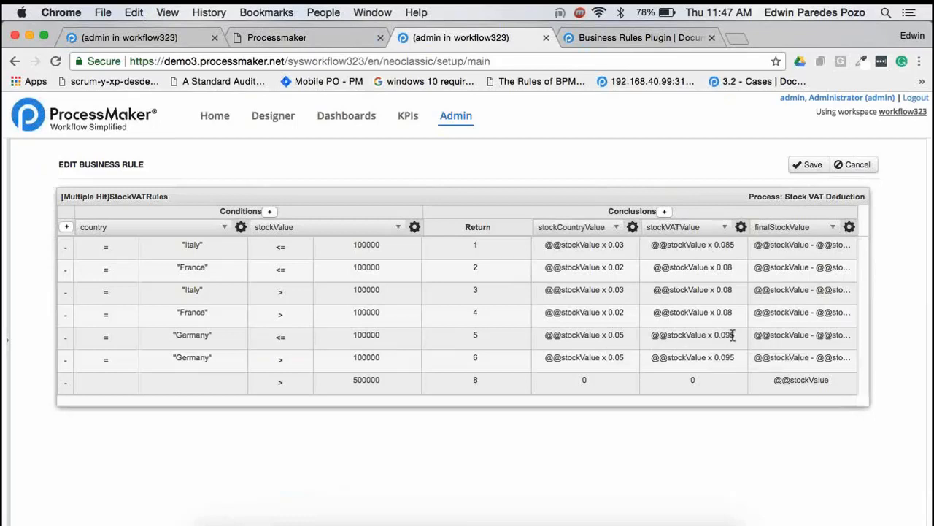
click(327, 44)
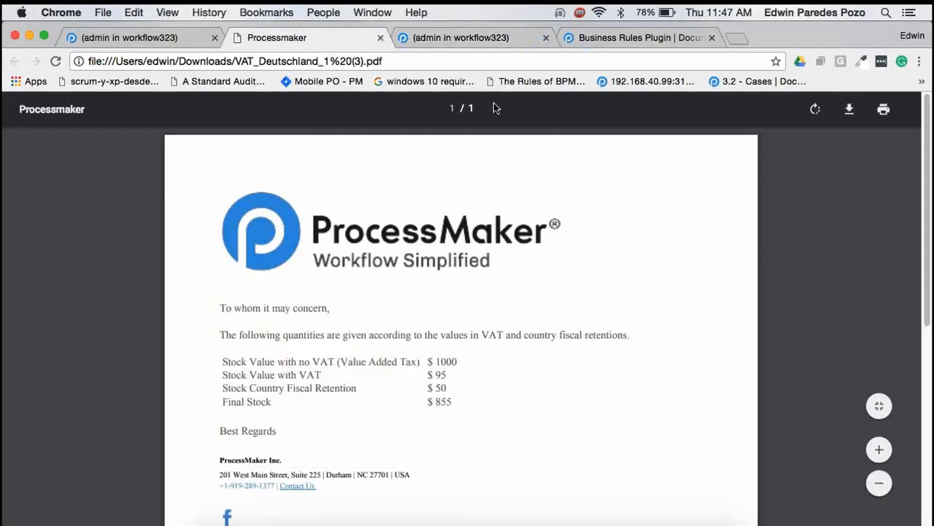
click(474, 40)
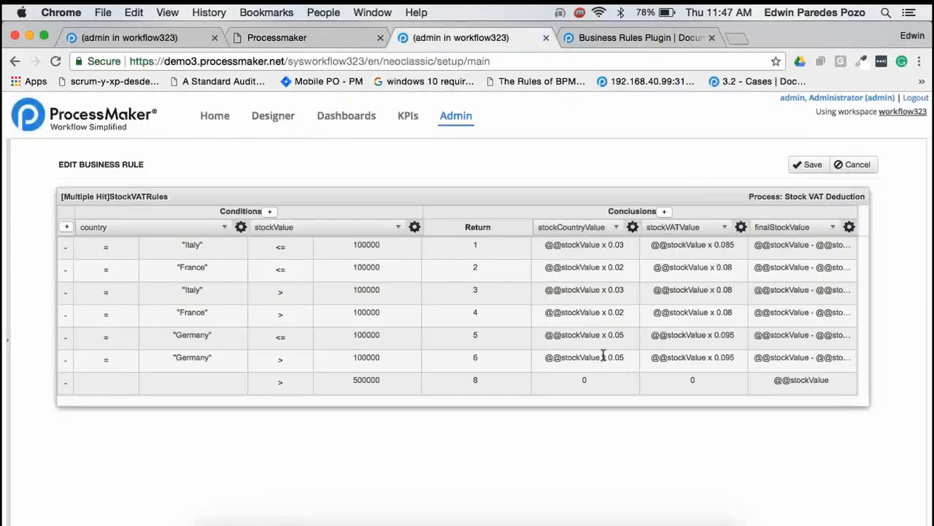
click(333, 42)
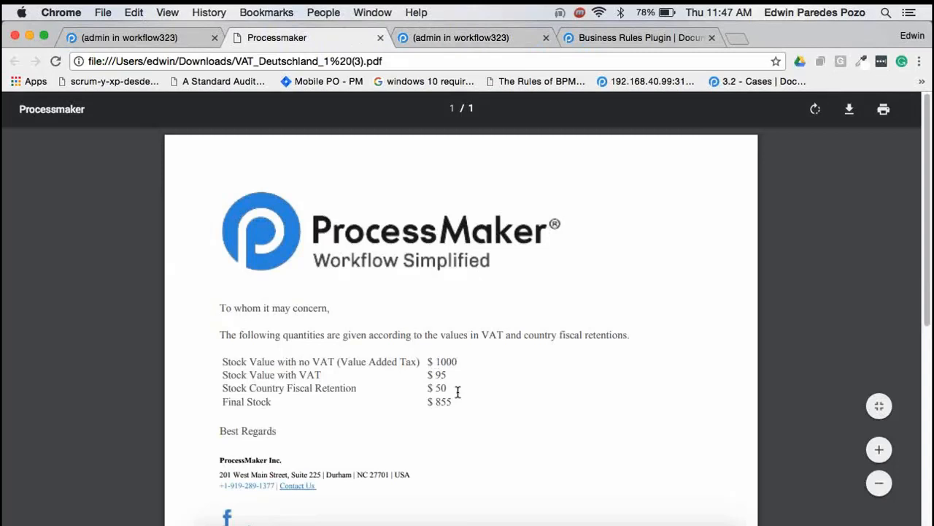